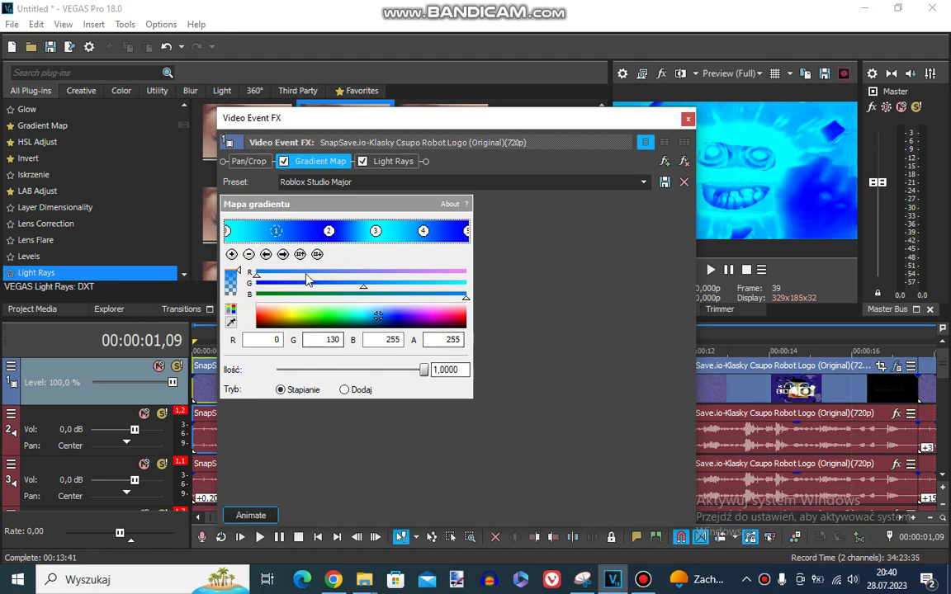
- Review the Gradient Map's color points 2 to 5 and the Light Rays settings on the first video event
{"action": "left_click", "coordinate": [283, 255]}
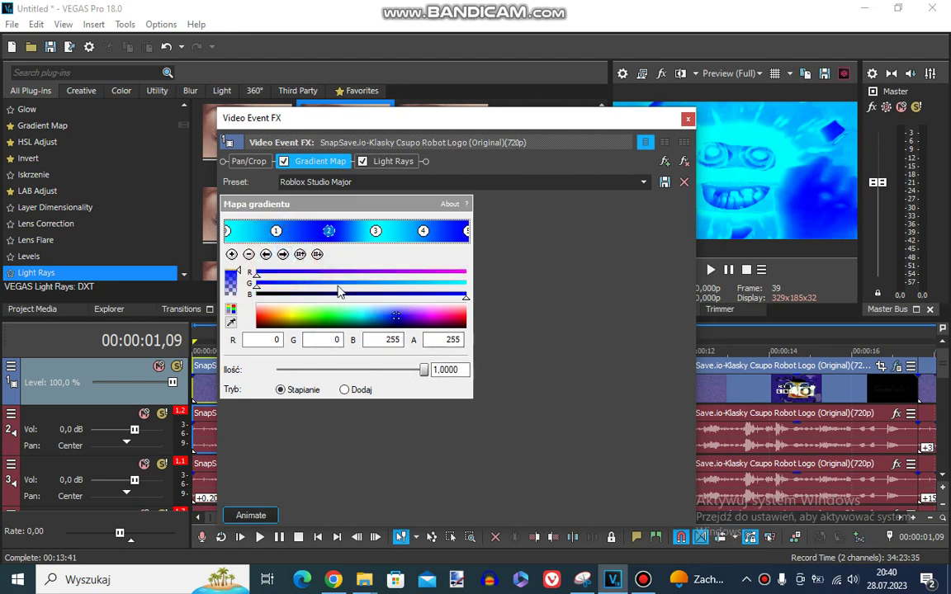
{"action": "left_click", "coordinate": [282, 255]}
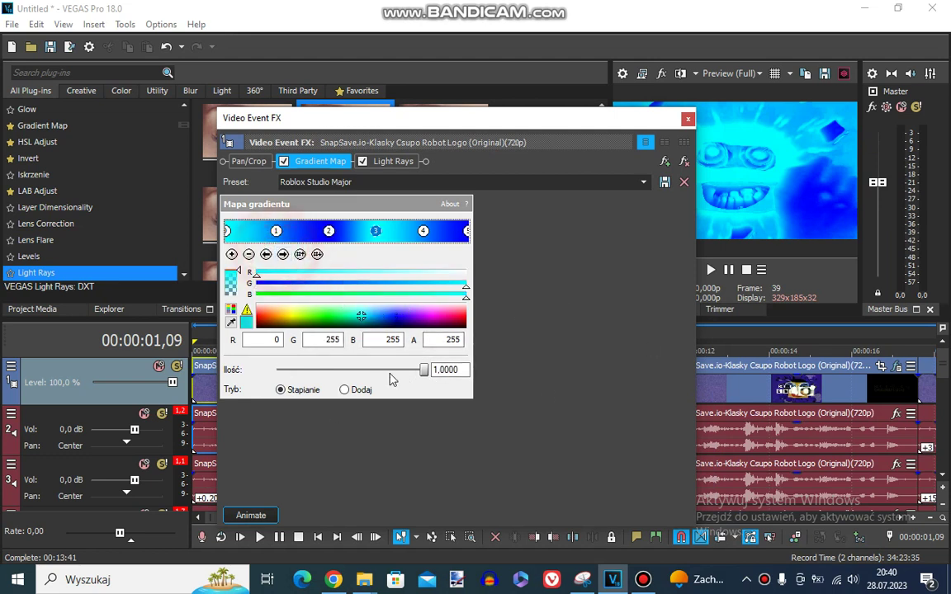
{"action": "left_click", "coordinate": [281, 256]}
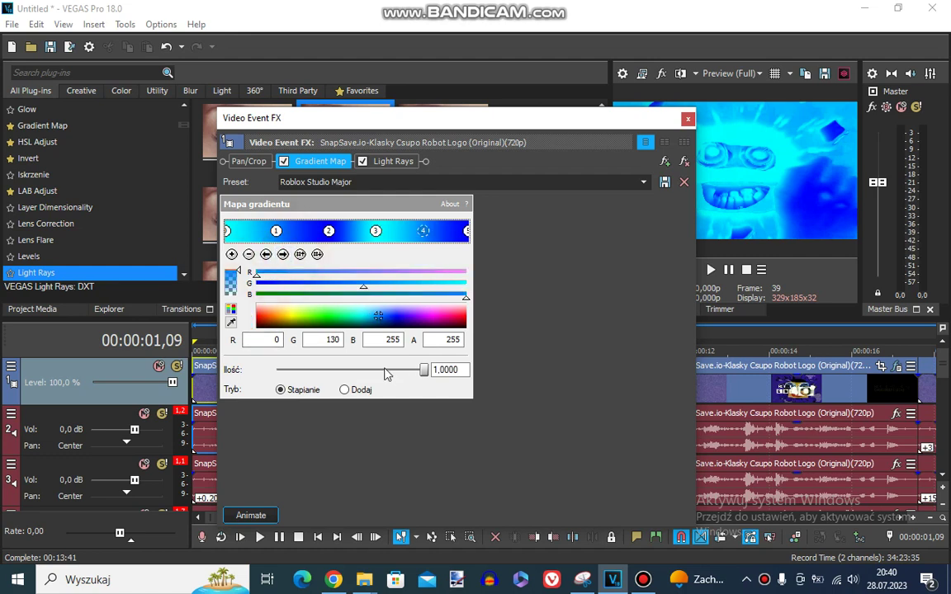
{"action": "left_click", "coordinate": [281, 255]}
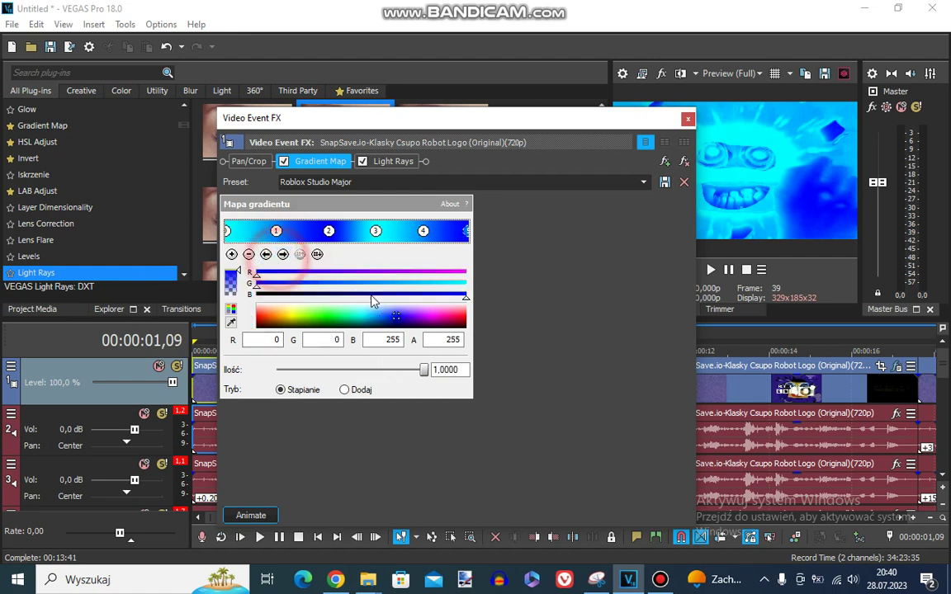
{"action": "left_click", "coordinate": [404, 161]}
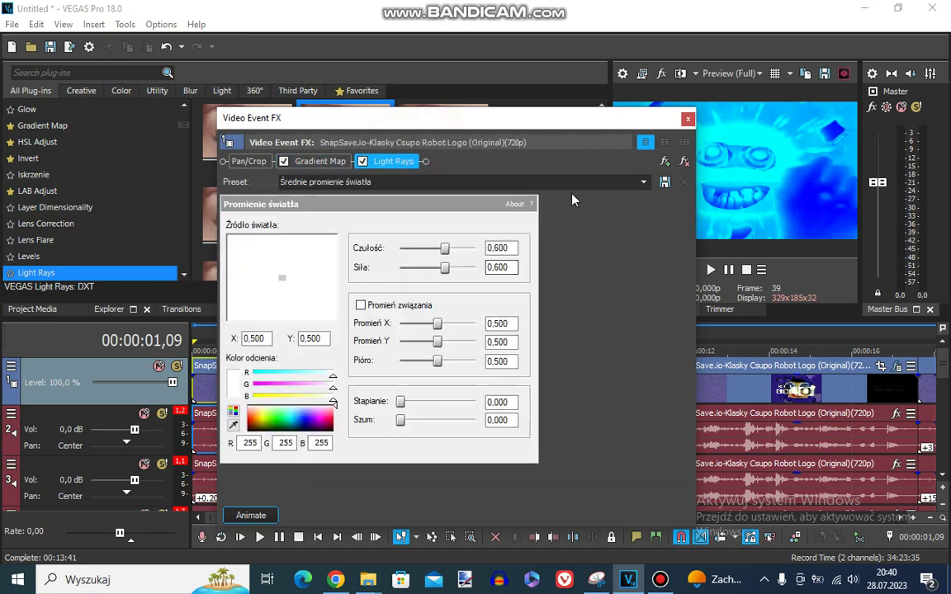
{"action": "left_click", "coordinate": [688, 118]}
- Check the time stretch and pitch shift properties of the first audio events on tracks 2 and 3
{"action": "left_click", "coordinate": [309, 419]}
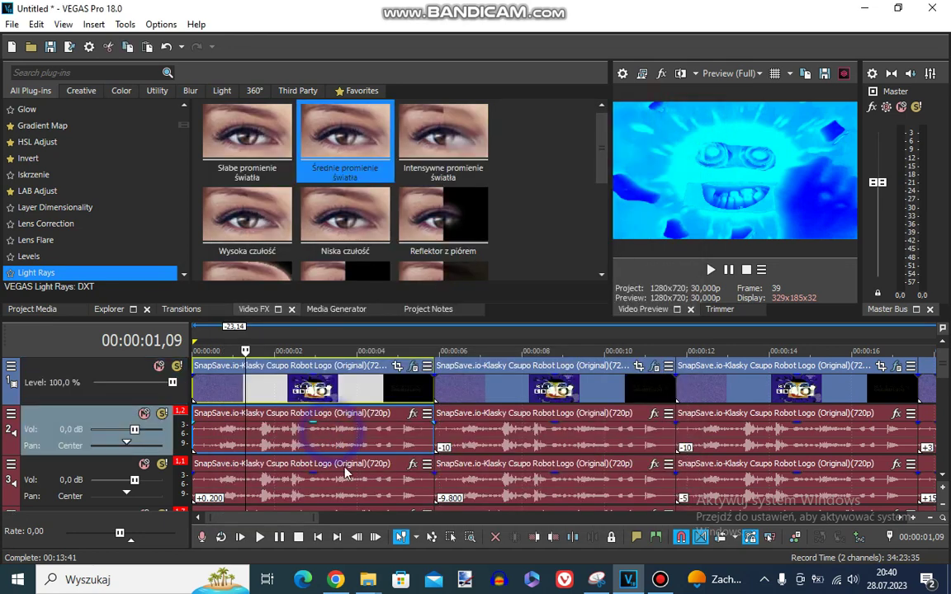
{"action": "right_click", "coordinate": [333, 420]}
{"action": "mouse_move", "coordinate": [360, 572]}
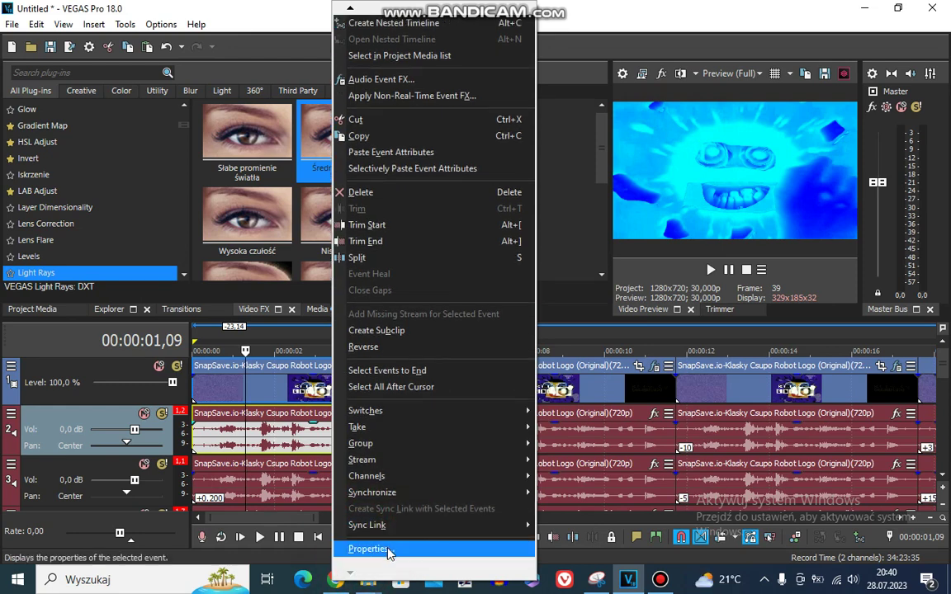
{"action": "left_click", "coordinate": [381, 551]}
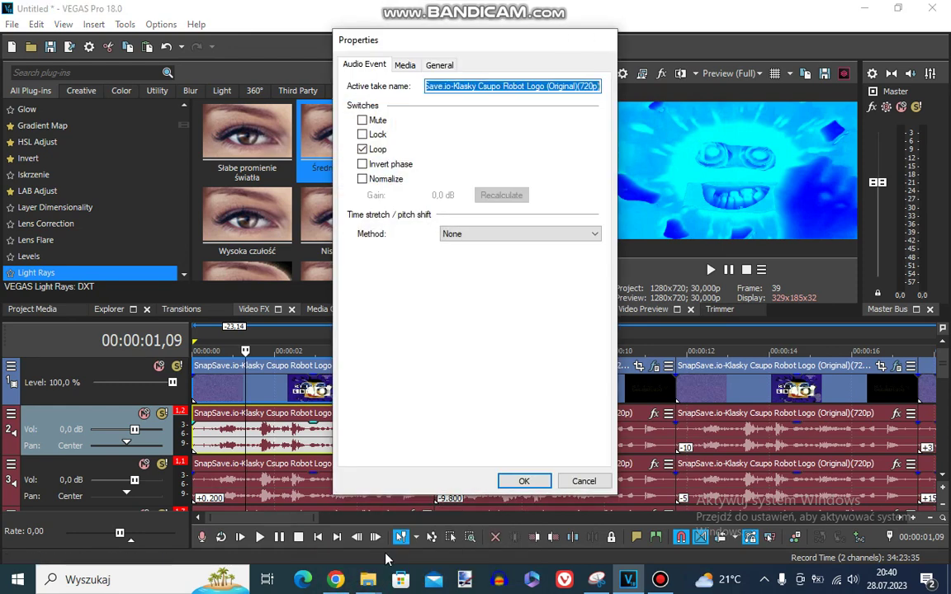
{"action": "key", "text": "Return"}
{"action": "right_click", "coordinate": [343, 495]}
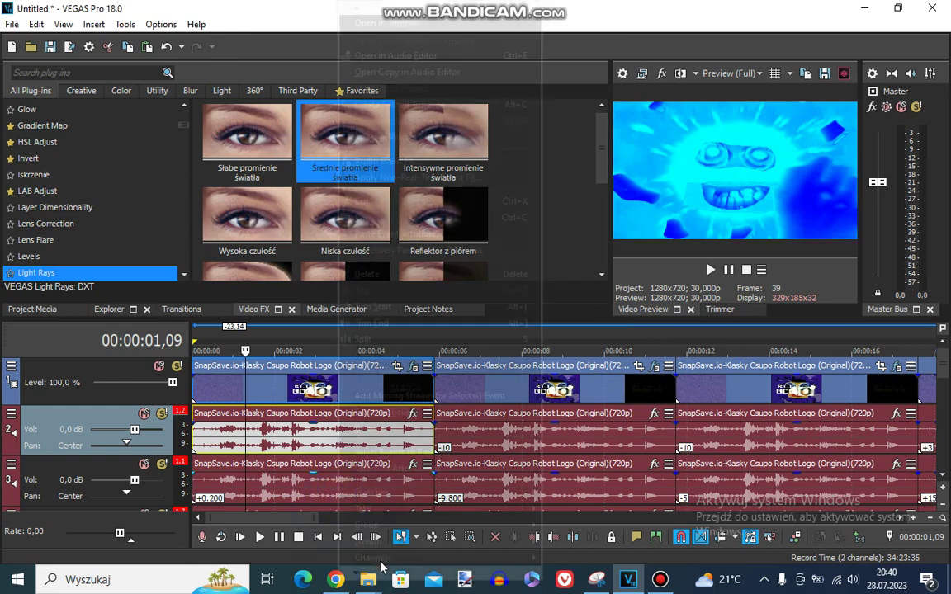
{"action": "left_click", "coordinate": [378, 548]}
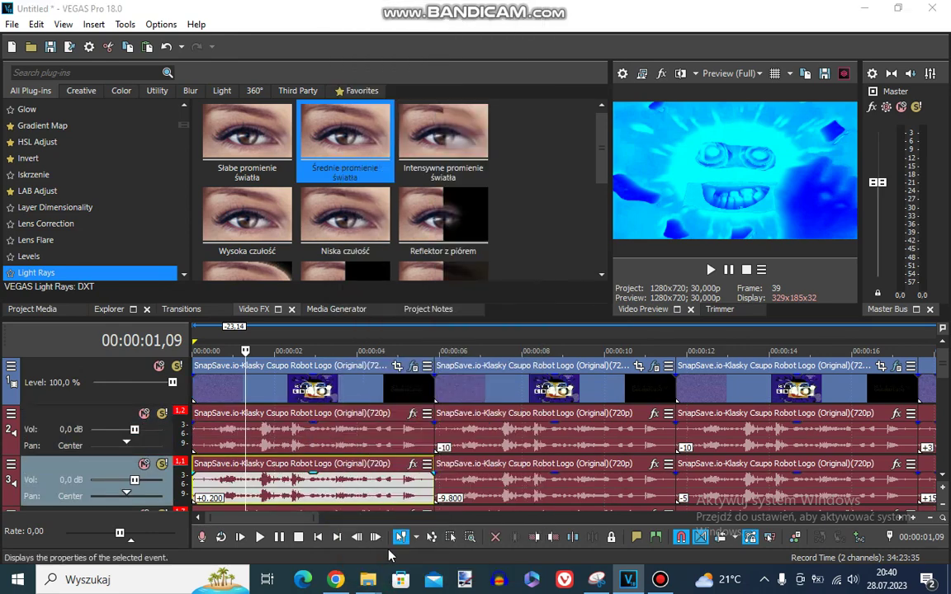
{"action": "key", "text": "Return"}
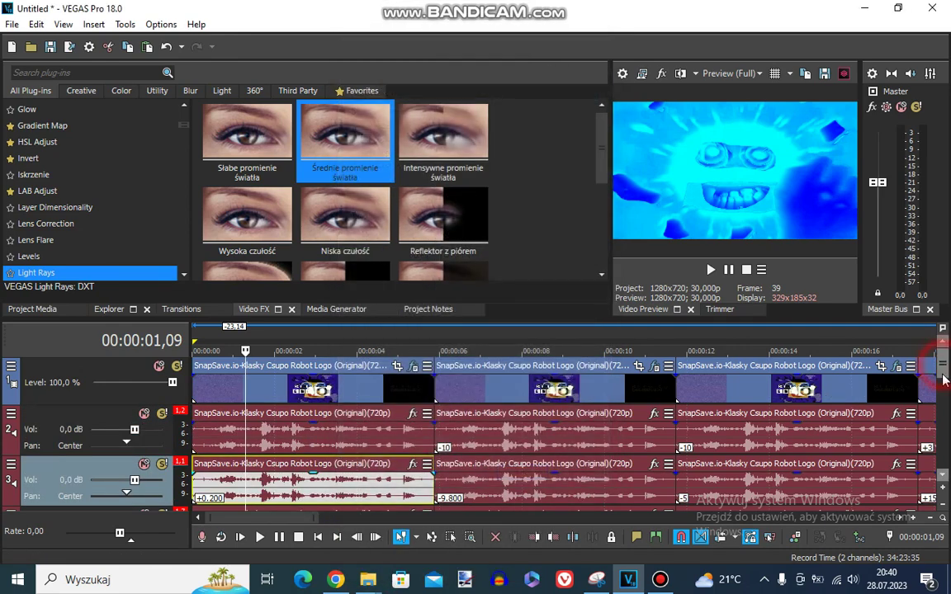
- Check the pitch shift properties of the first audio events on tracks 4 and 5
{"action": "scroll", "coordinate": [945, 388], "scroll_direction": "down", "scroll_amount": 1}
{"action": "scroll", "coordinate": [939, 396], "scroll_direction": "down", "scroll_amount": 1}
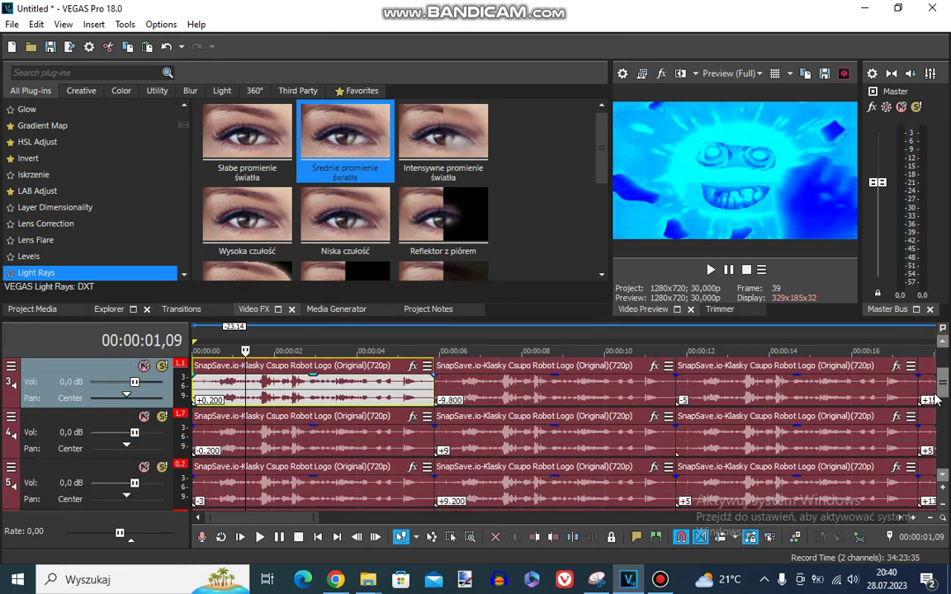
{"action": "right_click", "coordinate": [384, 441]}
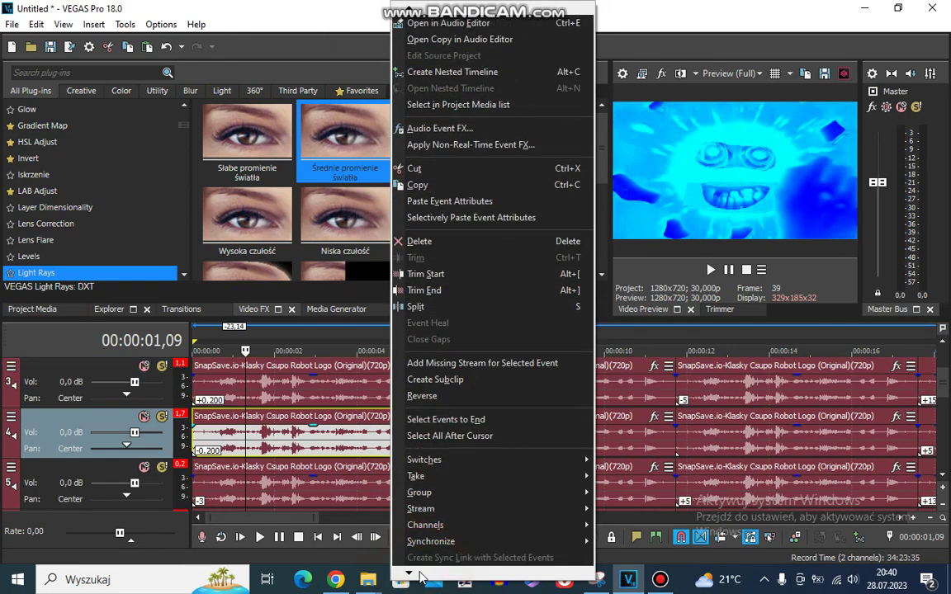
{"action": "left_click", "coordinate": [417, 548]}
{"action": "key", "text": "Return"}
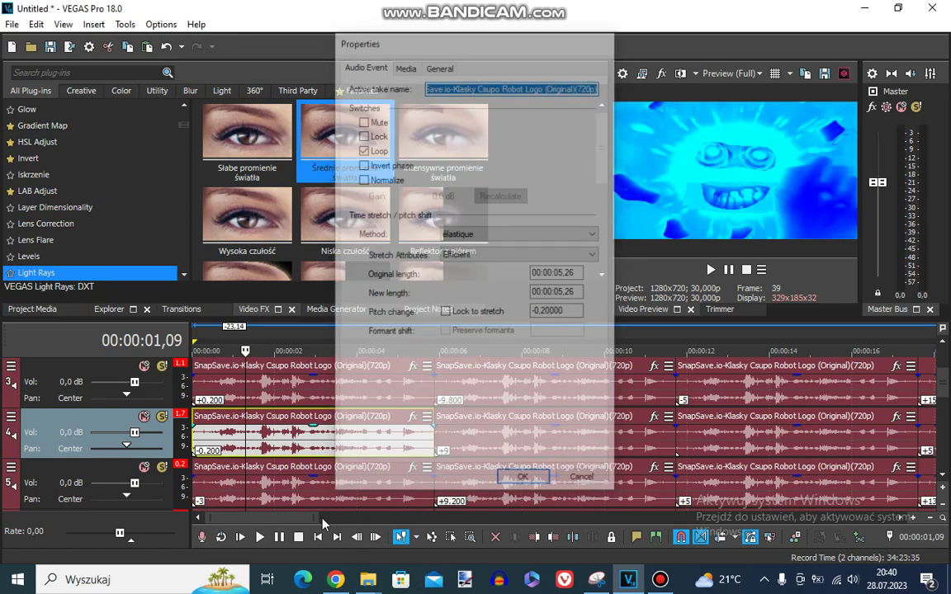
{"action": "right_click", "coordinate": [297, 466]}
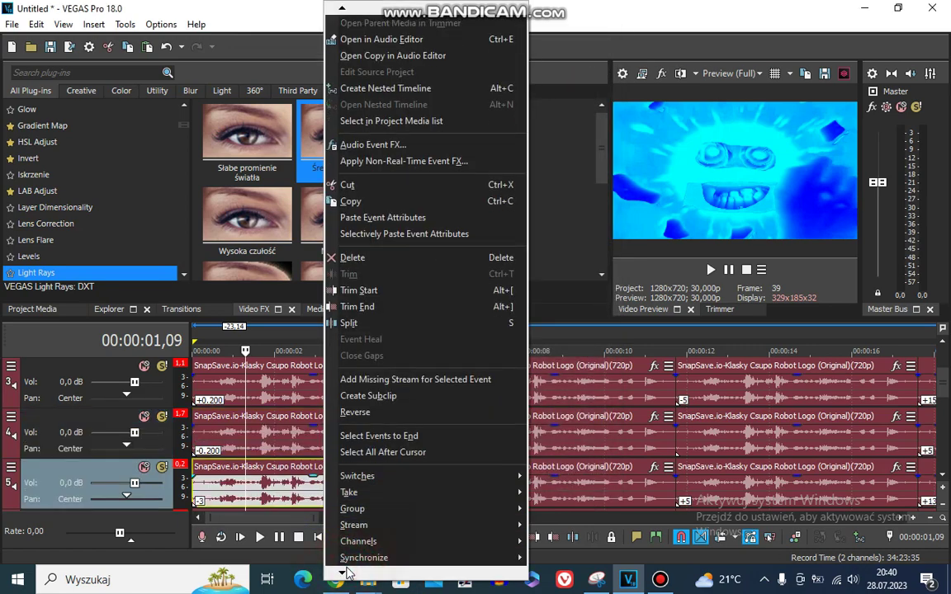
{"action": "left_click", "coordinate": [363, 547]}
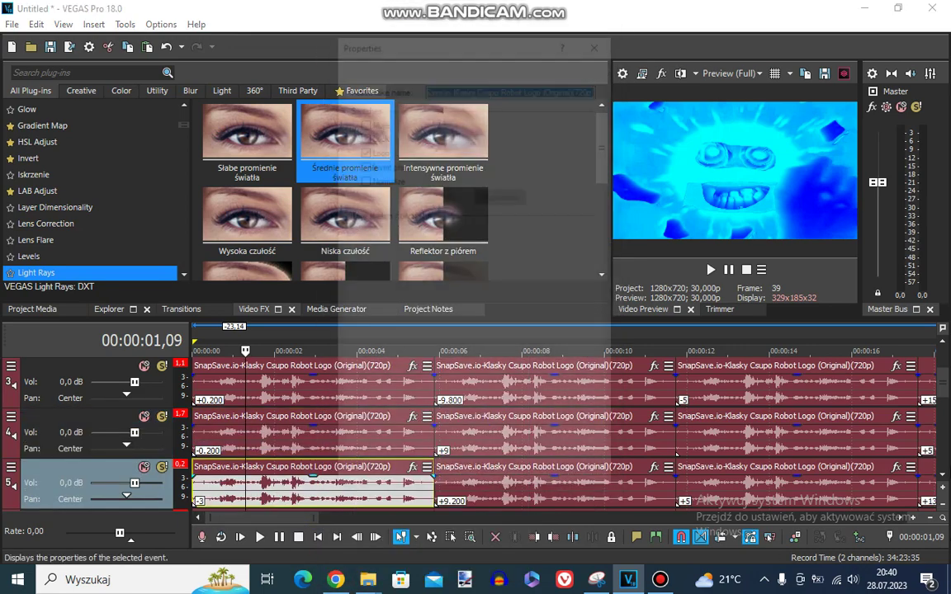
{"action": "key", "text": "Return"}
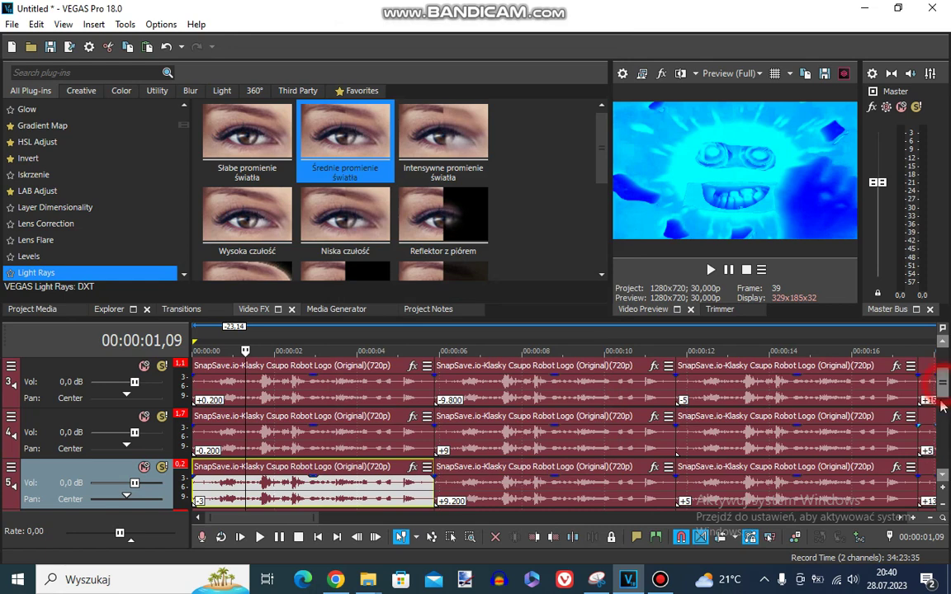
- Check the pitch shift properties of the first audio events on tracks 6 and 7
{"action": "left_click_drag", "start_coordinate": [941, 405], "coordinate": [935, 421]}
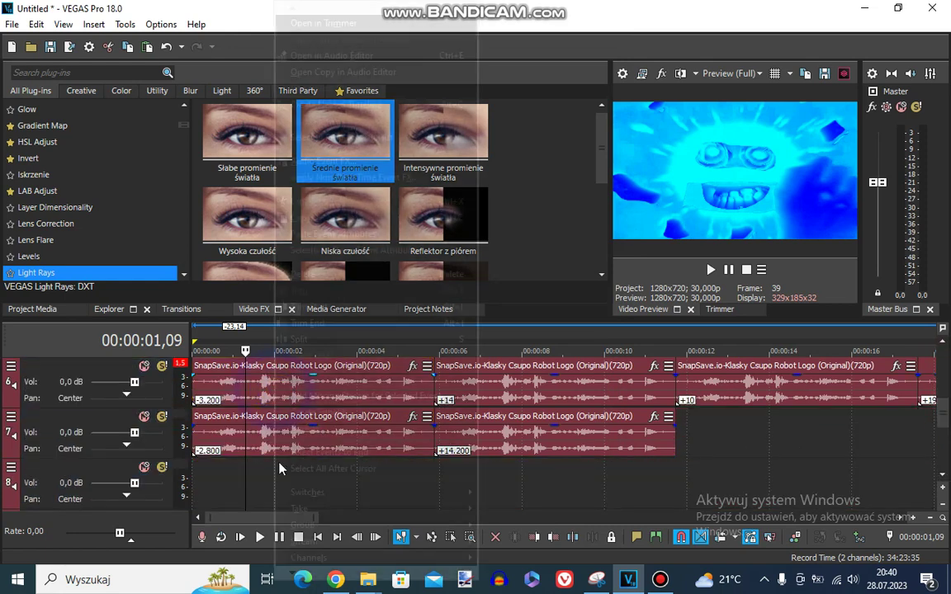
{"action": "right_click", "coordinate": [274, 396]}
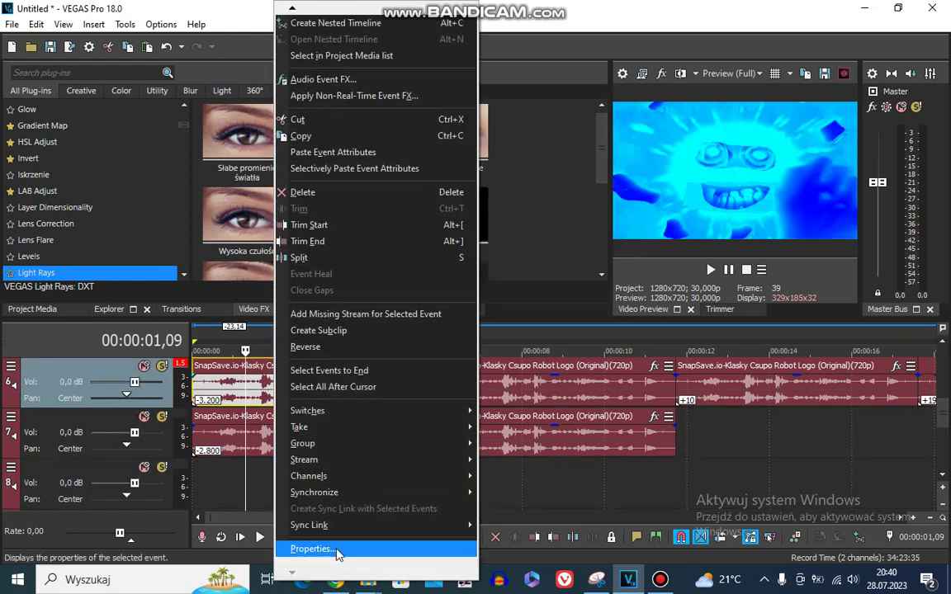
{"action": "left_click", "coordinate": [310, 549]}
{"action": "key", "text": "Return"}
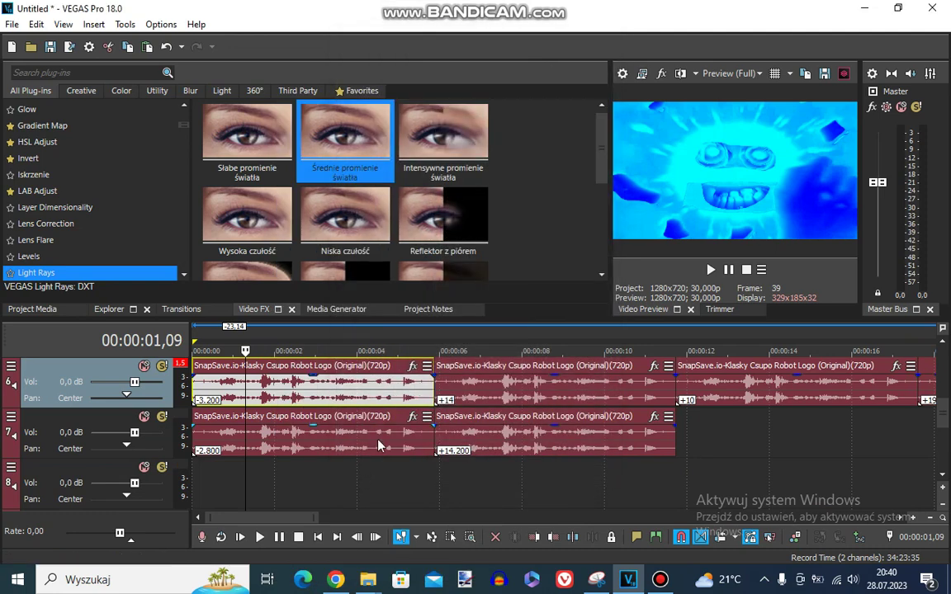
{"action": "right_click", "coordinate": [380, 434]}
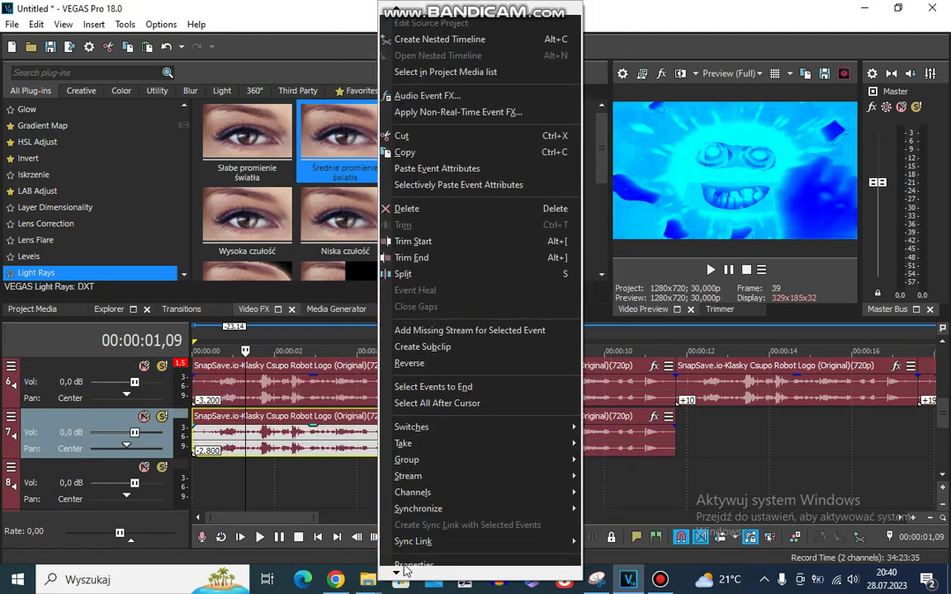
{"action": "left_click", "coordinate": [425, 548]}
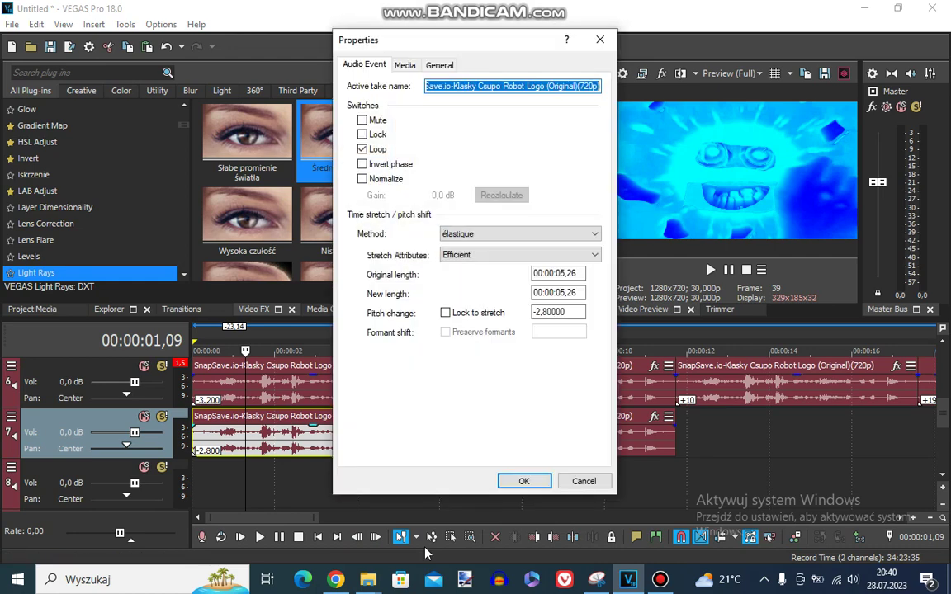
{"action": "key", "text": "Return"}
- Review the Gradient Map color points and the Light Rays settings on the second video event
{"action": "left_click_drag", "start_coordinate": [942, 403], "coordinate": [939, 342]}
{"action": "left_click", "coordinate": [653, 368]}
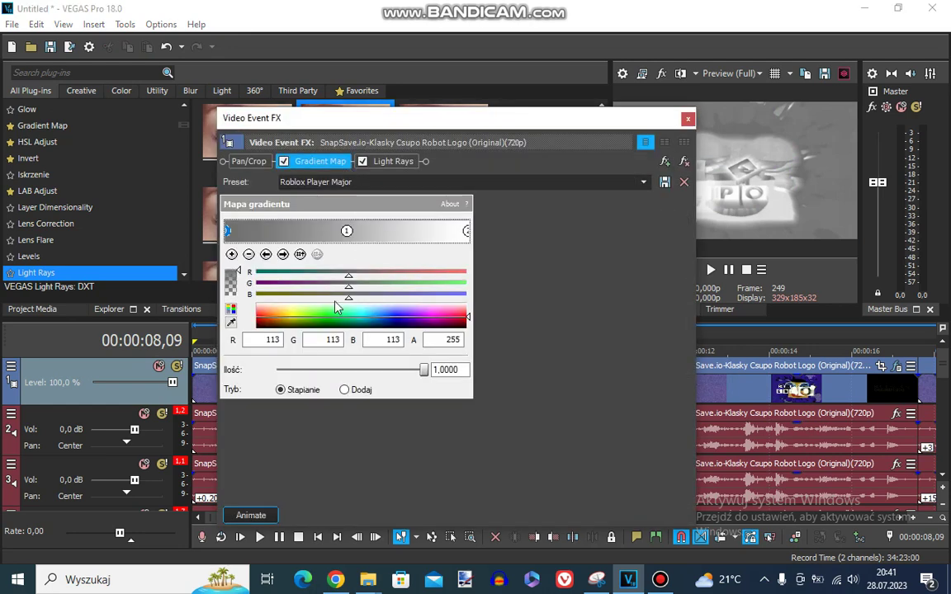
{"action": "left_click", "coordinate": [285, 254]}
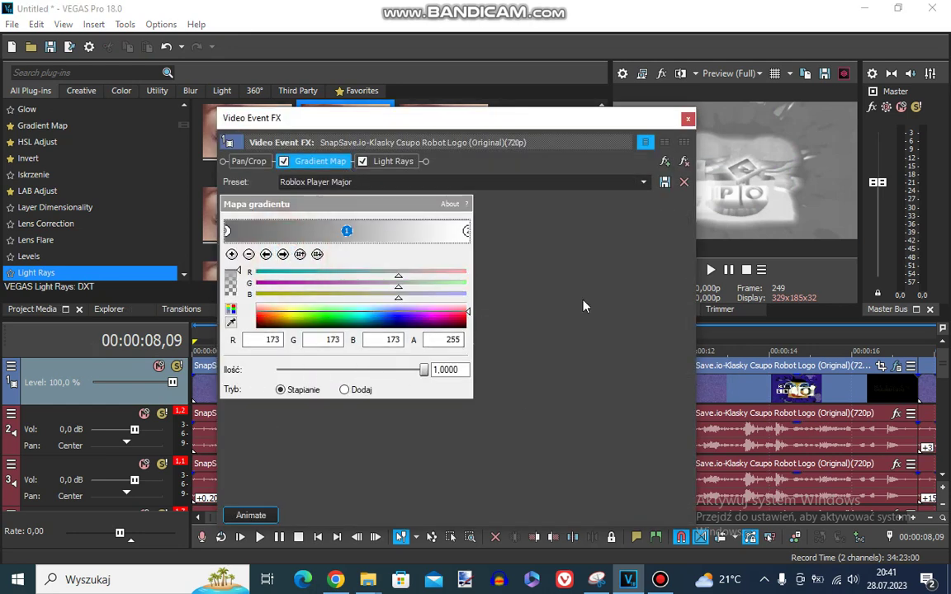
{"action": "left_click", "coordinate": [266, 254]}
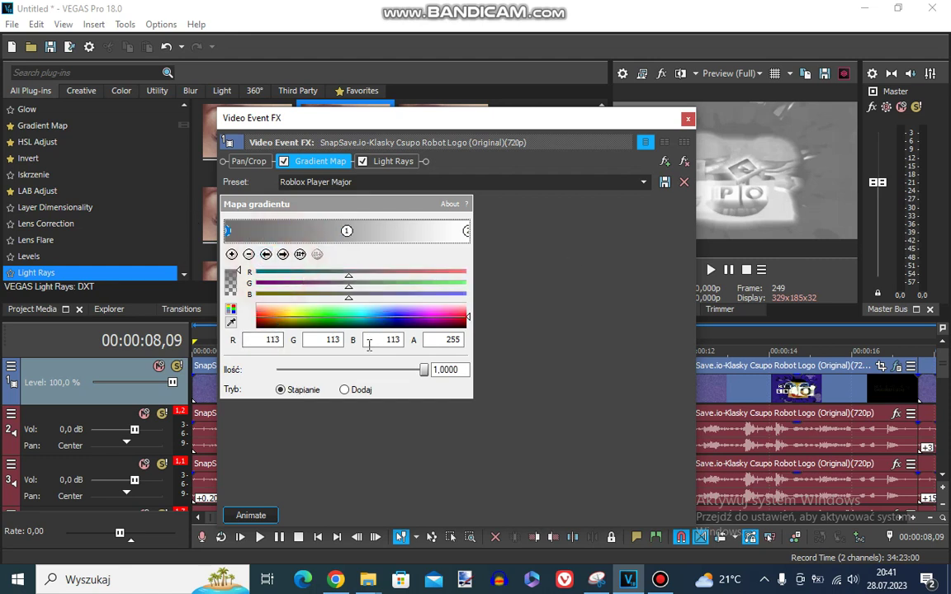
{"action": "left_click", "coordinate": [266, 254]}
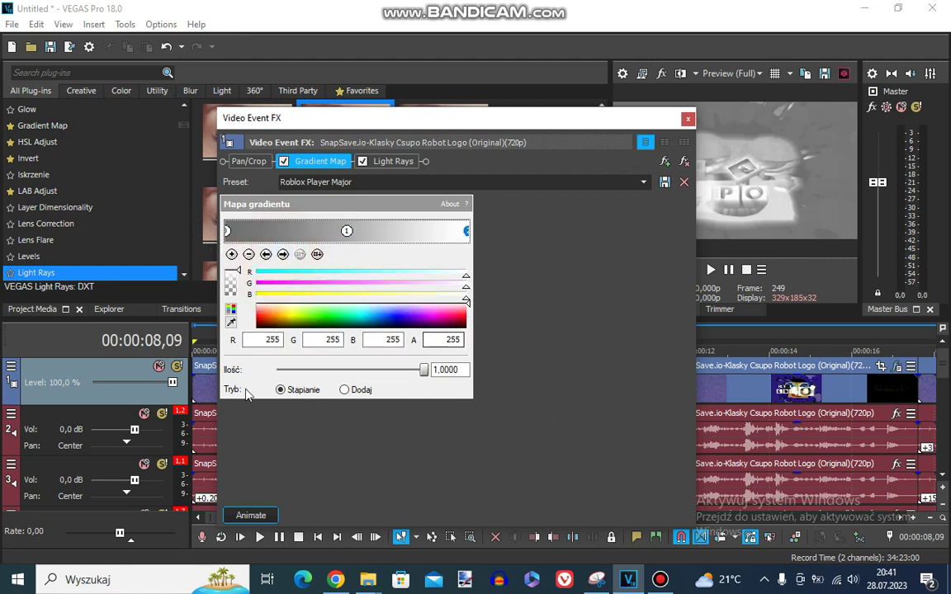
{"action": "left_click", "coordinate": [400, 162]}
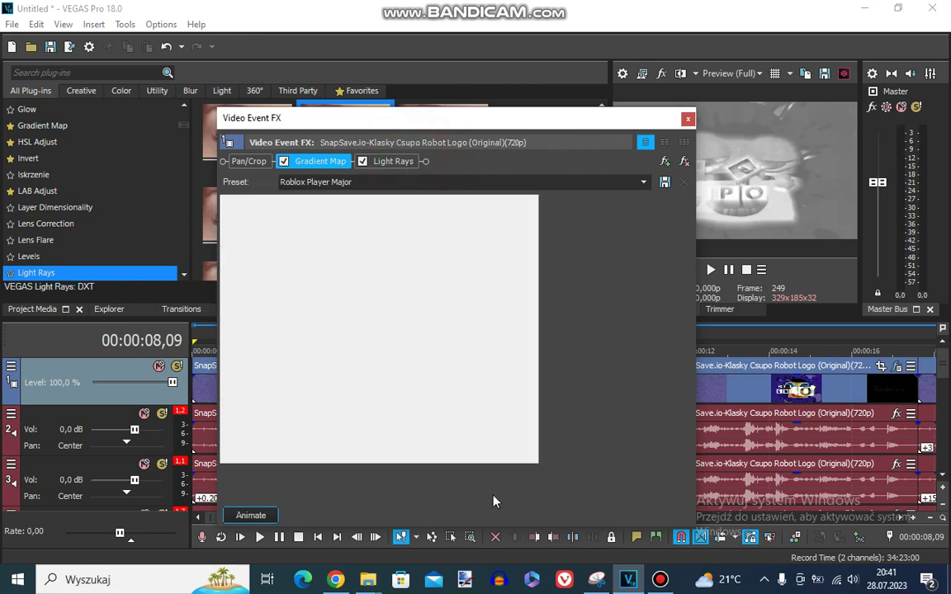
{"action": "left_click", "coordinate": [687, 121]}
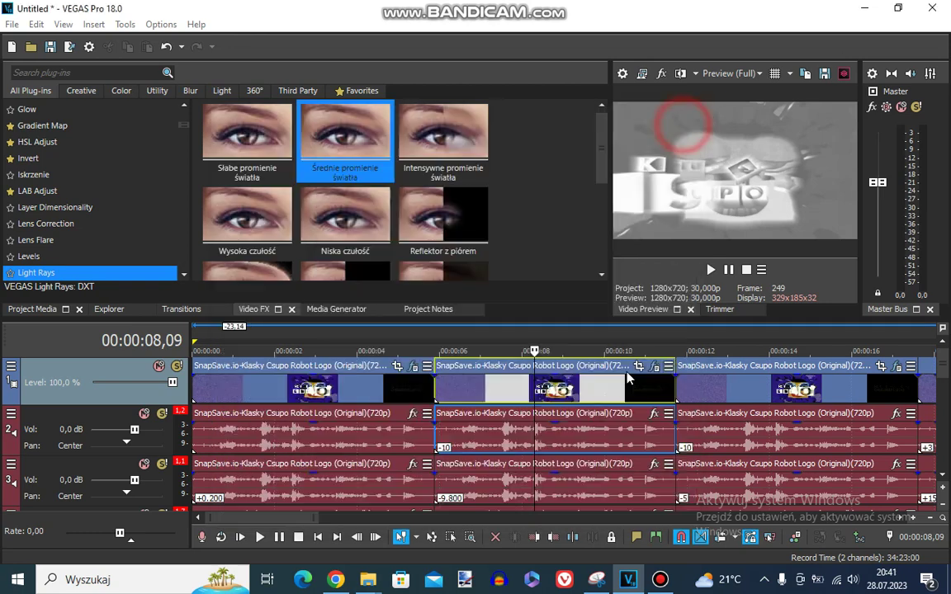
- Check the pitch shift properties of the second audio events on tracks 2 and 3
{"action": "right_click", "coordinate": [525, 451]}
{"action": "left_click", "coordinate": [561, 570]}
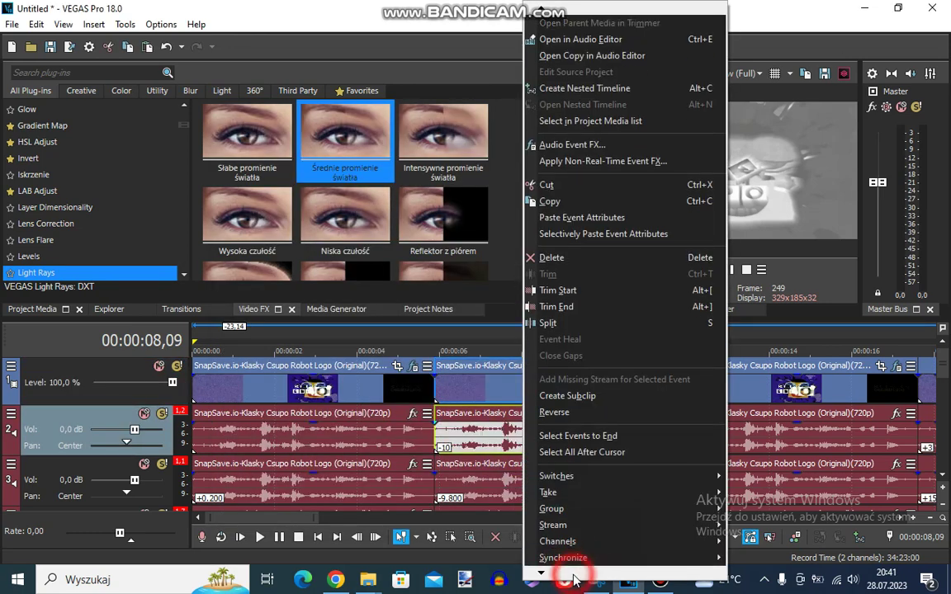
{"action": "left_click", "coordinate": [578, 551]}
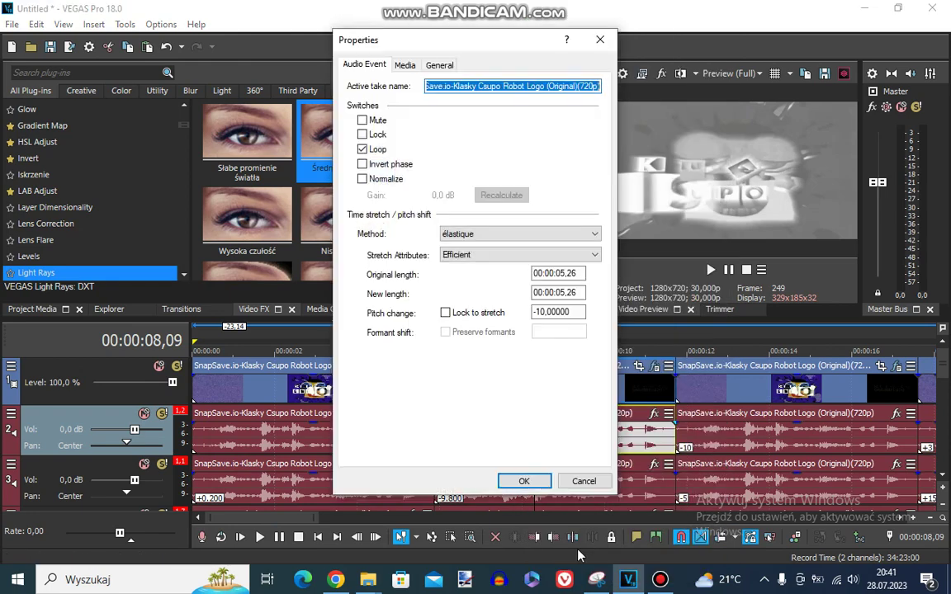
{"action": "left_click", "coordinate": [577, 479]}
{"action": "right_click", "coordinate": [575, 483]}
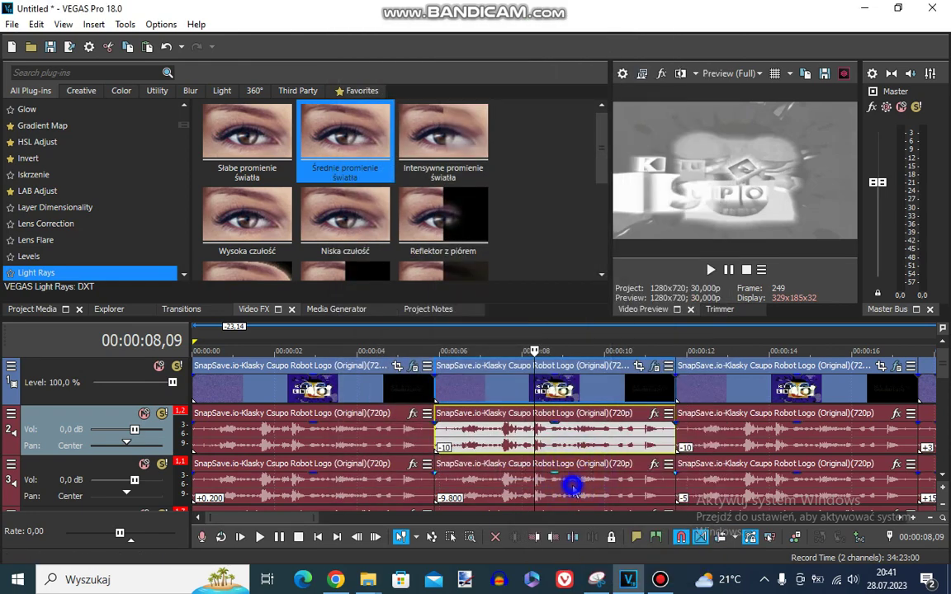
{"action": "mouse_move", "coordinate": [590, 574]}
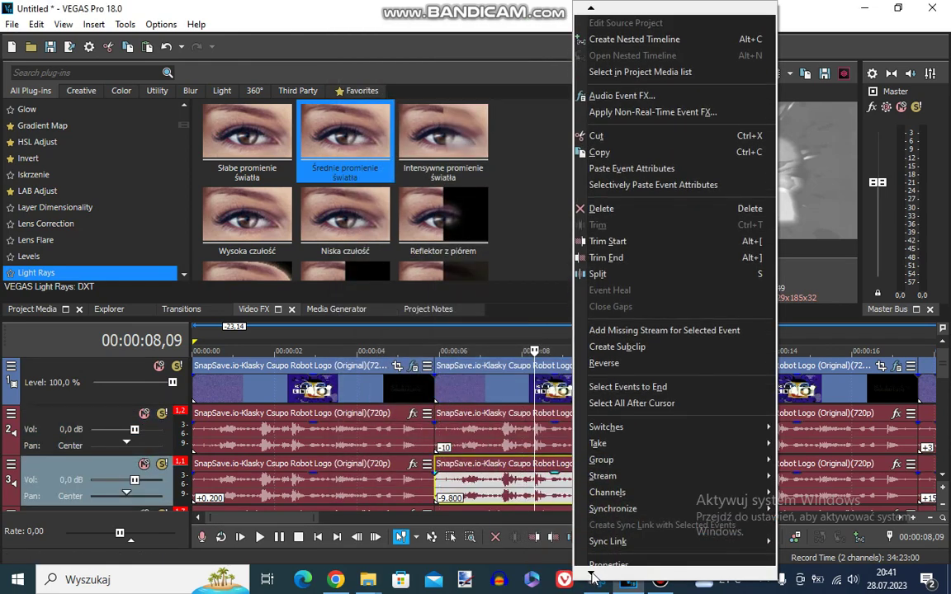
{"action": "left_click", "coordinate": [617, 552]}
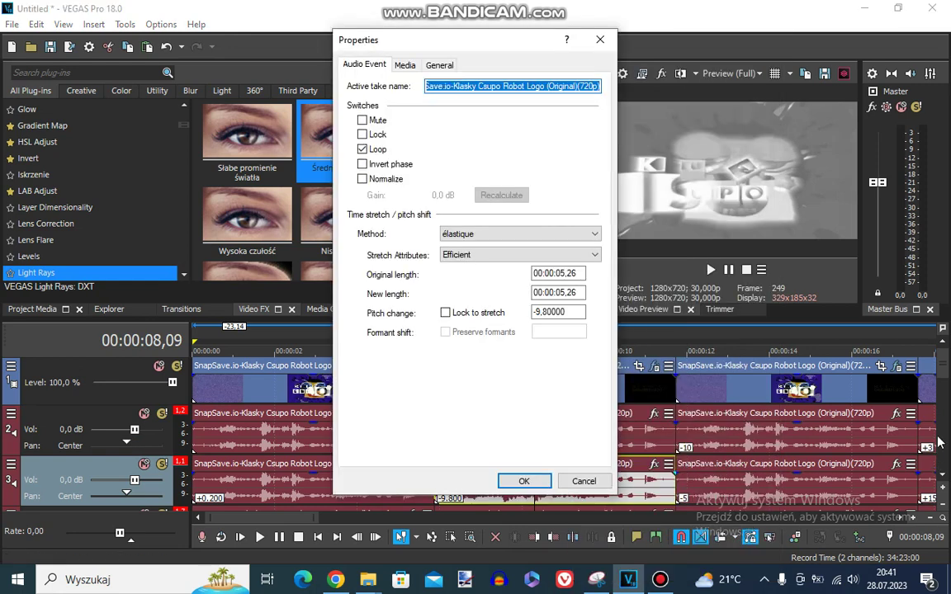
{"action": "key", "text": "Escape"}
- Check the pitch shift properties of the second audio events on tracks 4 and 5
{"action": "scroll", "coordinate": [945, 382], "scroll_direction": "down", "scroll_amount": 2}
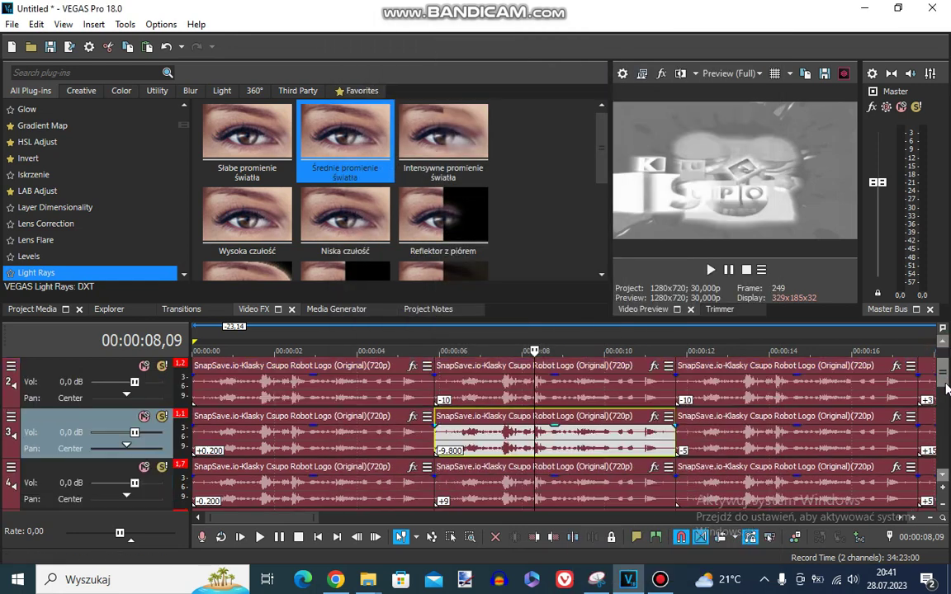
{"action": "right_click", "coordinate": [517, 431]}
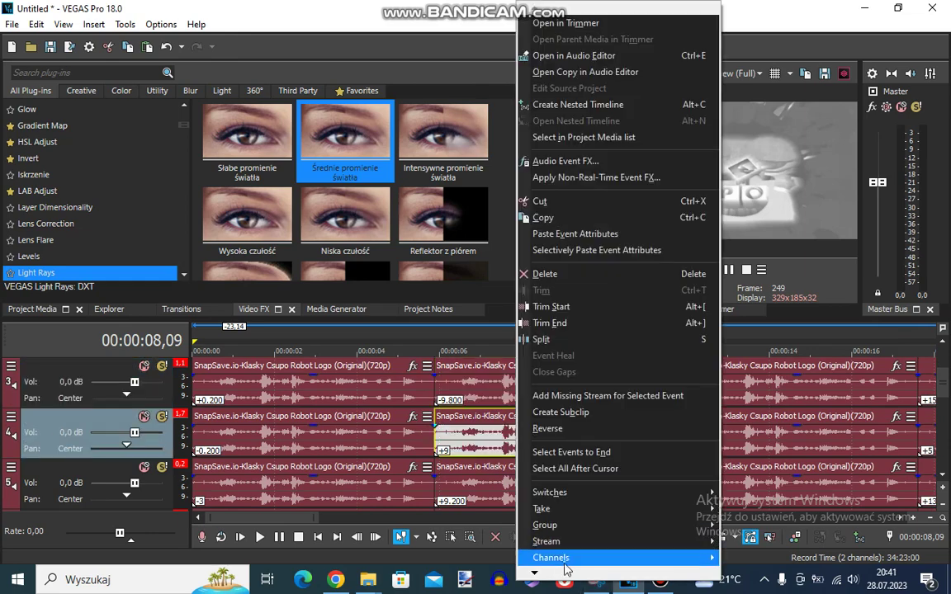
{"action": "left_click", "coordinate": [563, 553]}
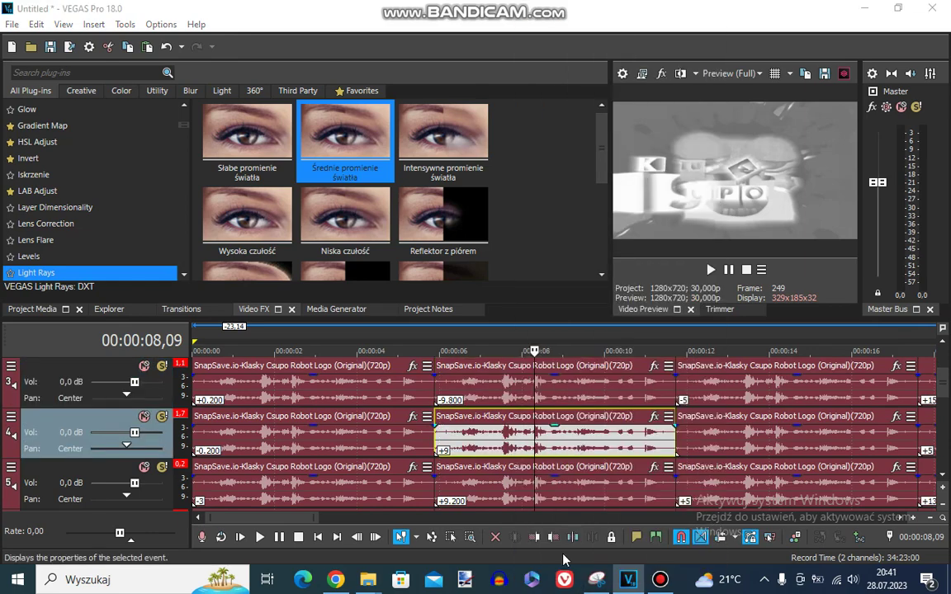
{"action": "key", "text": "Escape"}
{"action": "right_click", "coordinate": [478, 492]}
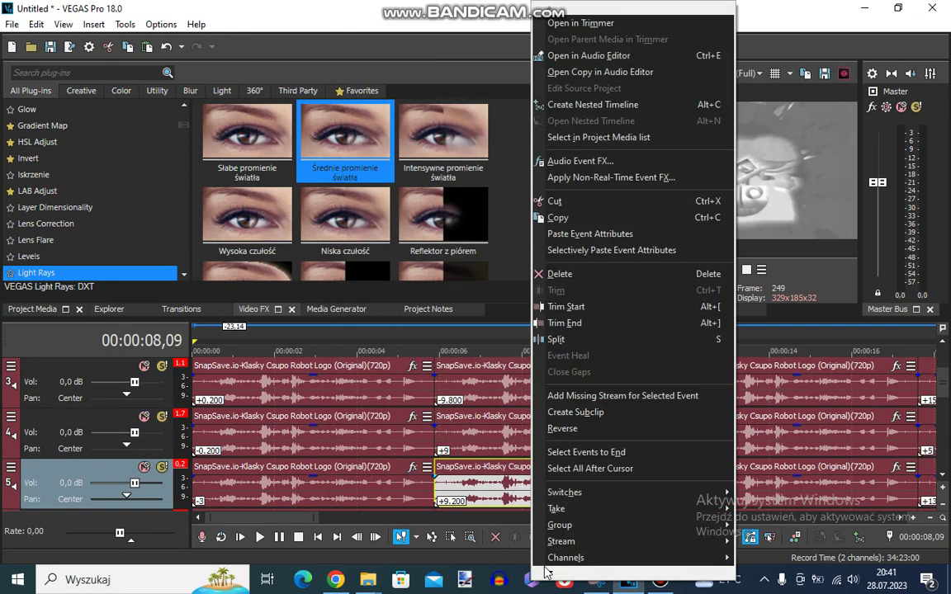
{"action": "left_click", "coordinate": [544, 550]}
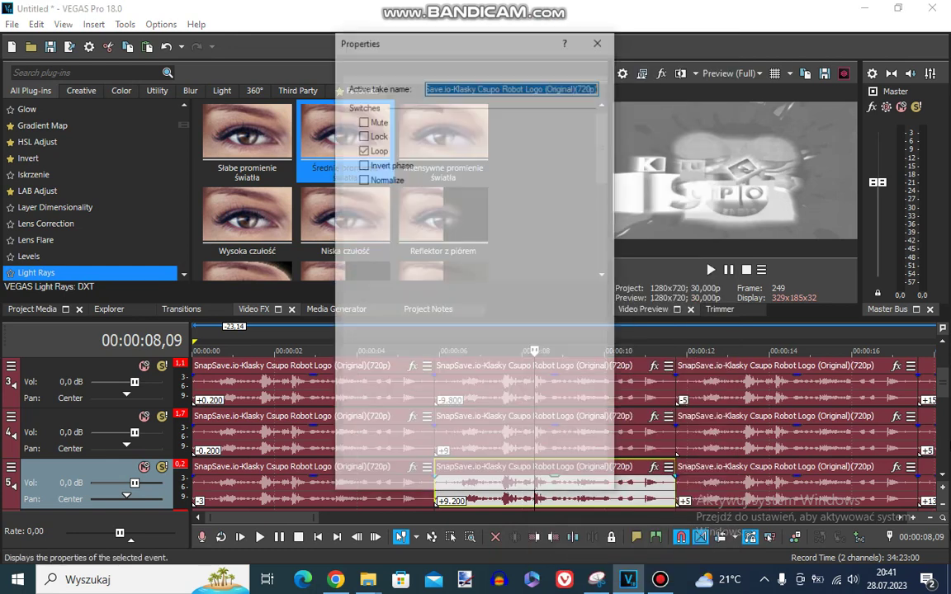
{"action": "key", "text": "Escape"}
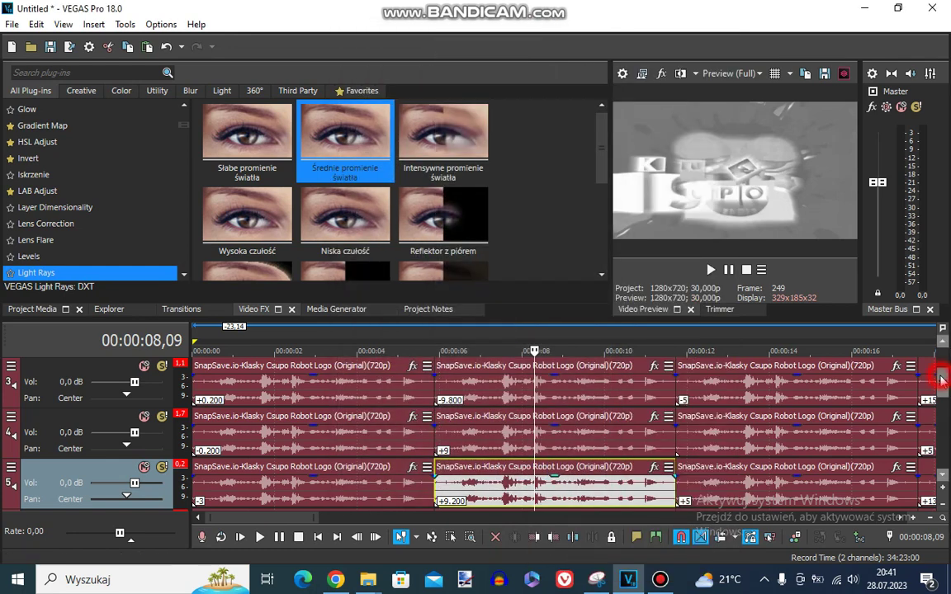
- Check the pitch shift properties of the second audio events on tracks 6 and 7
{"action": "scroll", "coordinate": [846, 363], "scroll_direction": "down", "scroll_amount": 2}
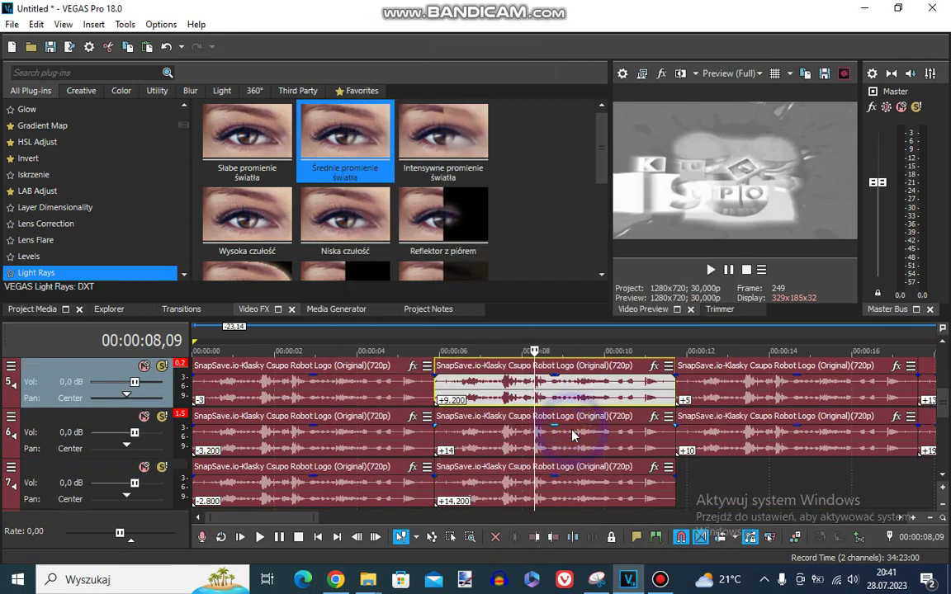
{"action": "right_click", "coordinate": [522, 431]}
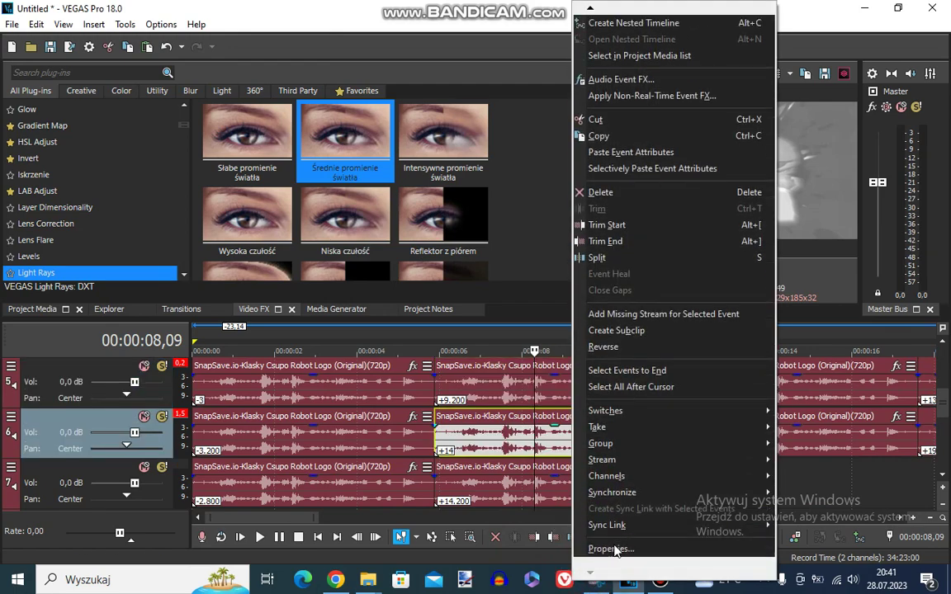
{"action": "left_click", "coordinate": [615, 547]}
{"action": "left_click", "coordinate": [577, 480]}
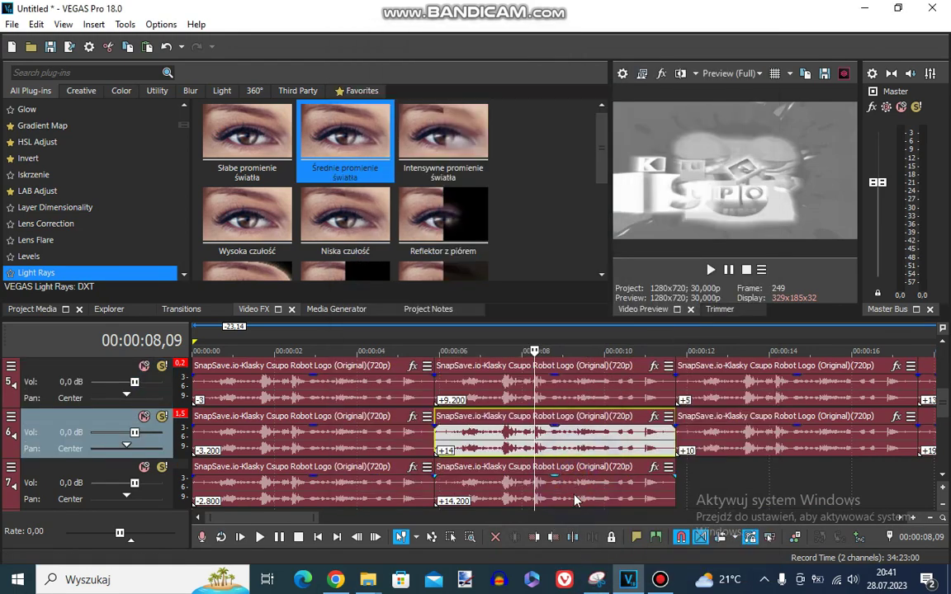
{"action": "right_click", "coordinate": [574, 491]}
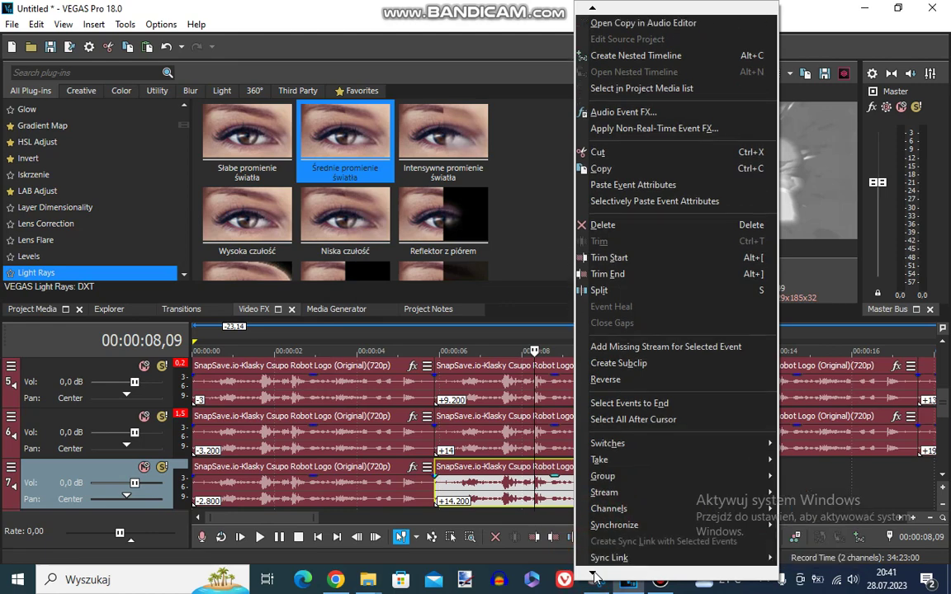
{"action": "left_click", "coordinate": [618, 549]}
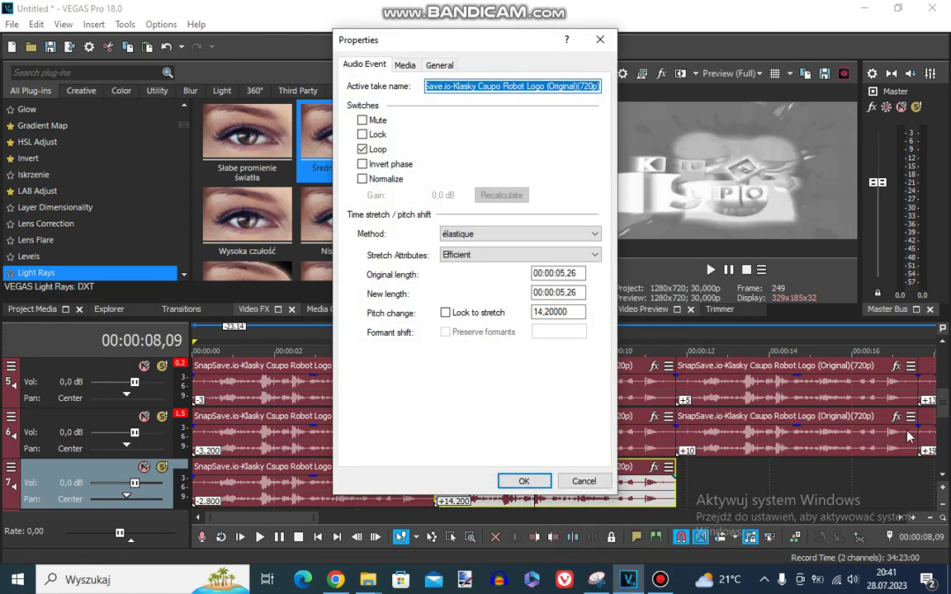
{"action": "key", "text": "Escape"}
- Review the Gradient Map color points and the Light Rays settings on the third video event
{"action": "left_click", "coordinate": [945, 424]}
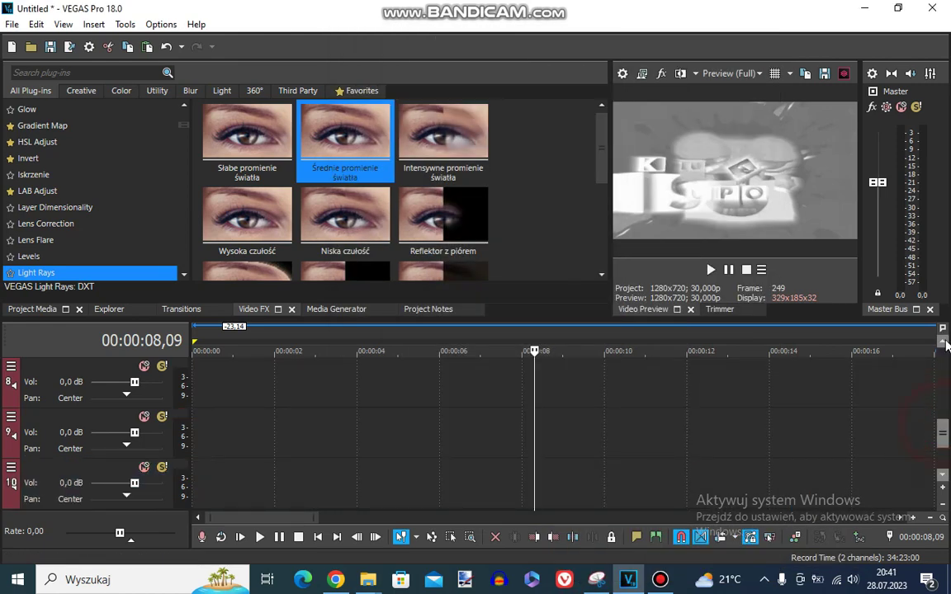
{"action": "left_click_drag", "start_coordinate": [944, 433], "coordinate": [947, 345]}
{"action": "left_click", "coordinate": [780, 387]}
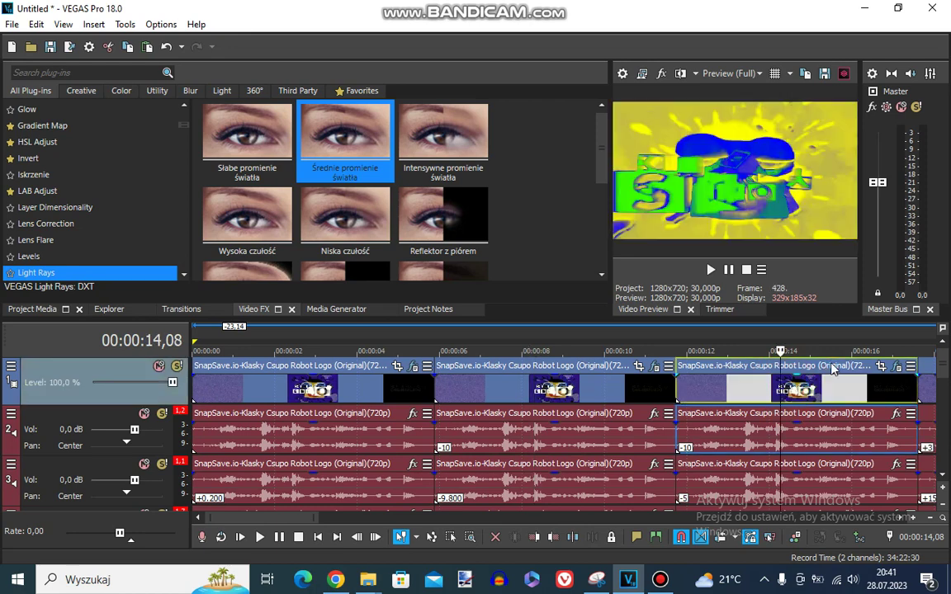
{"action": "left_click", "coordinate": [898, 367]}
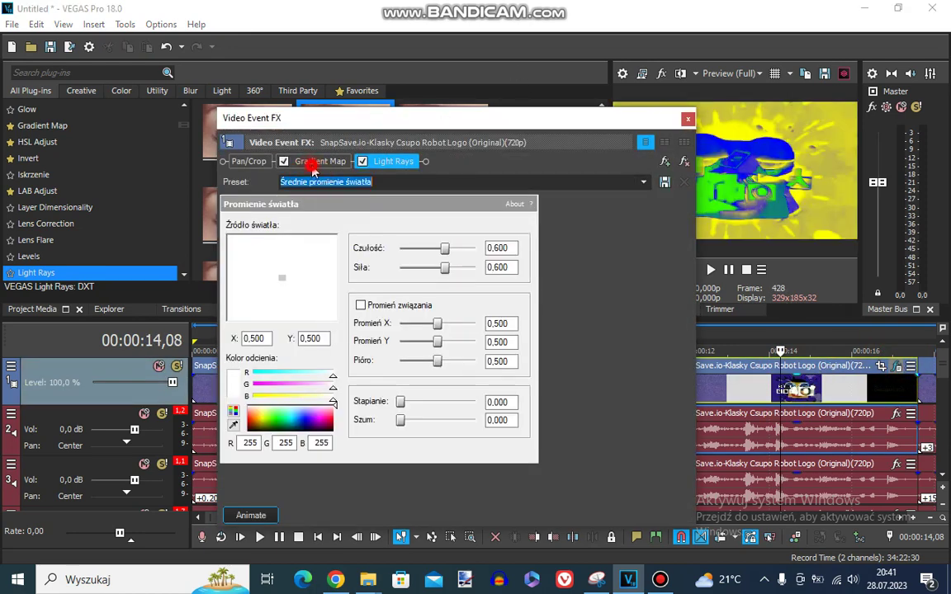
{"action": "left_click", "coordinate": [320, 161]}
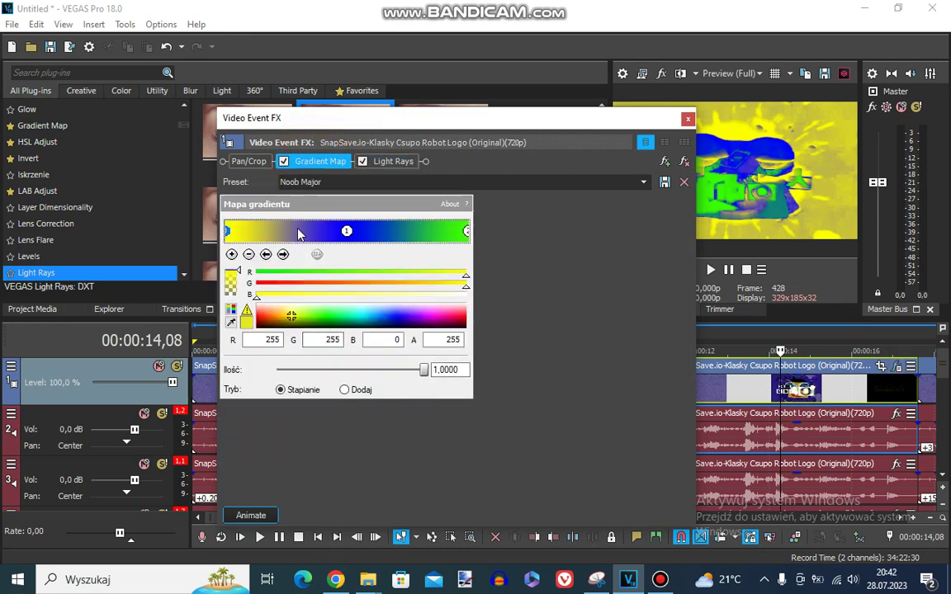
{"action": "left_click", "coordinate": [347, 231]}
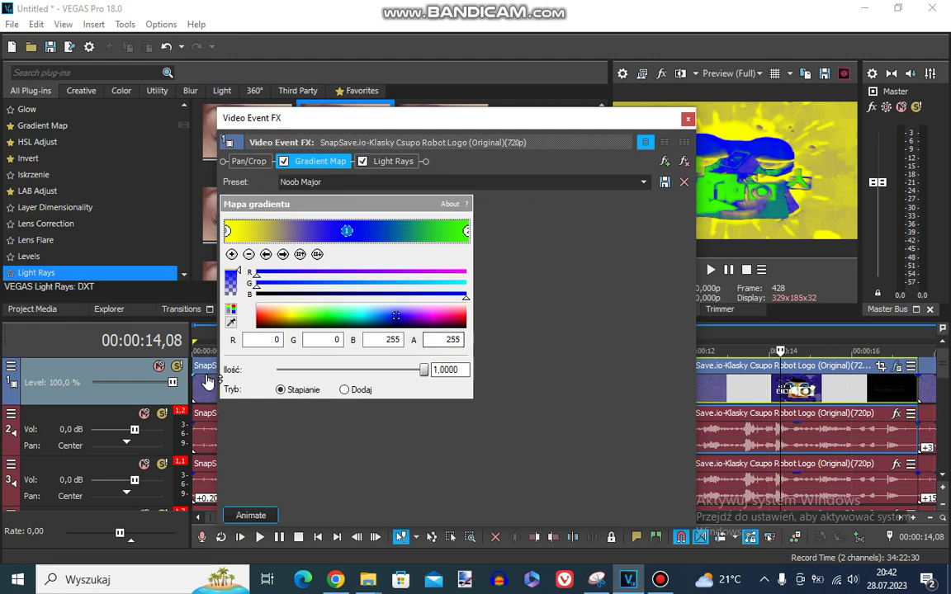
{"action": "left_click", "coordinate": [283, 254]}
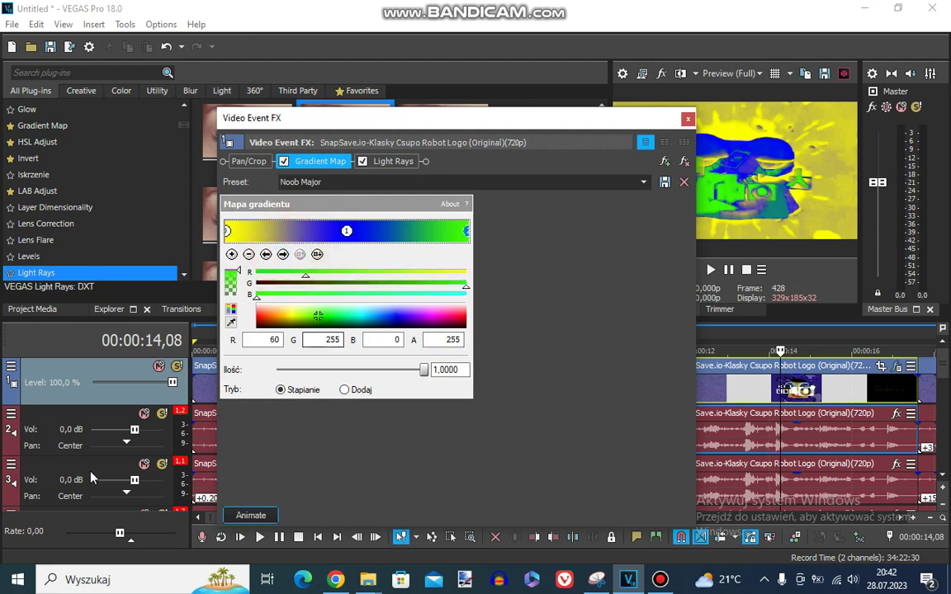
{"action": "left_click", "coordinate": [394, 162]}
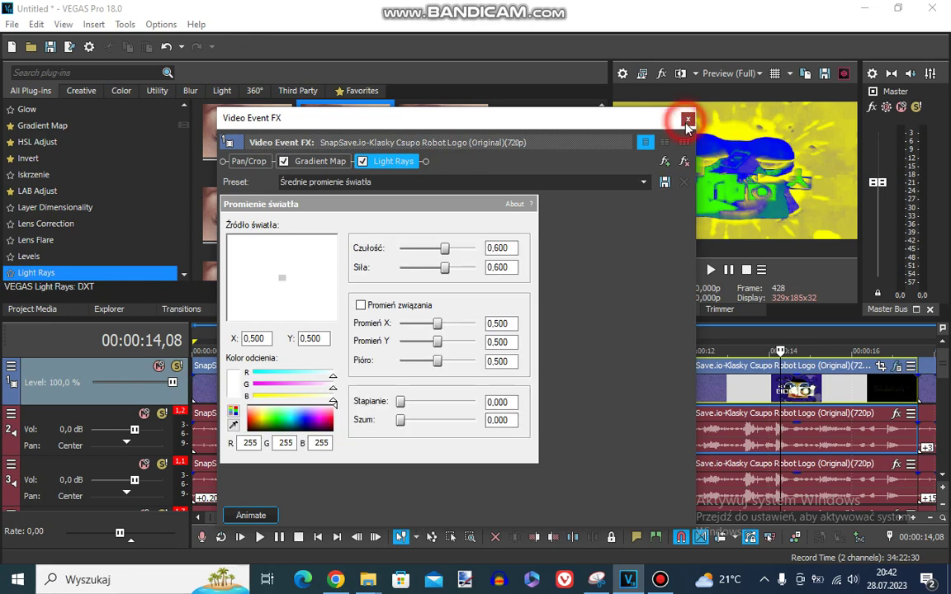
{"action": "left_click", "coordinate": [688, 118]}
- Check the pitch shift properties of the third audio events on tracks 2 and 3
{"action": "right_click", "coordinate": [728, 433]}
{"action": "mouse_move", "coordinate": [742, 574]}
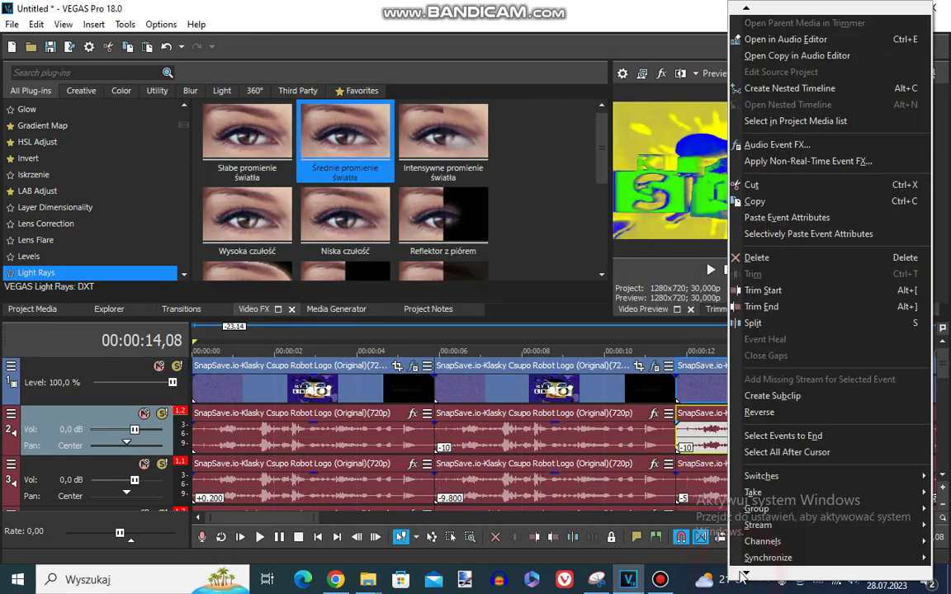
{"action": "left_click", "coordinate": [730, 550]}
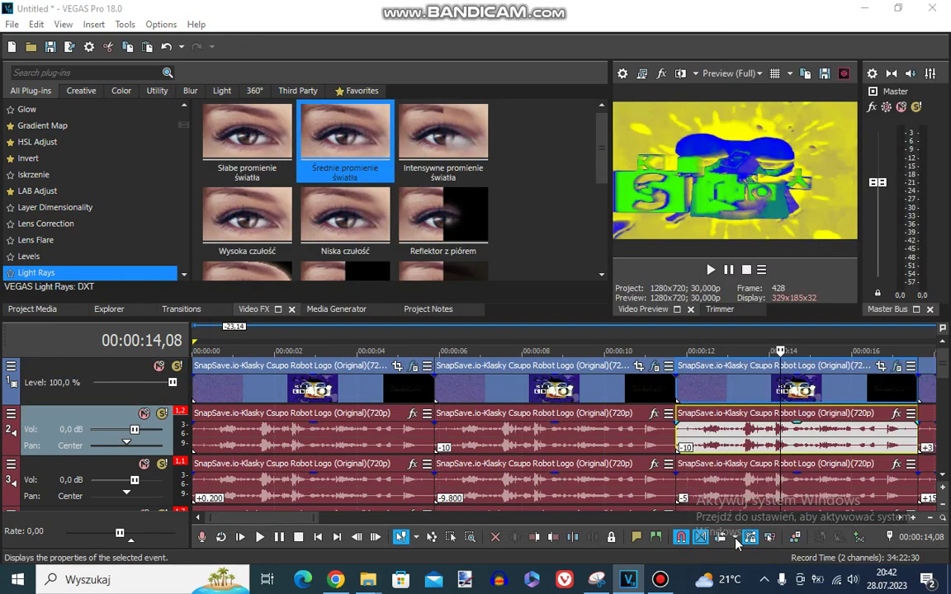
{"action": "key", "text": "Escape"}
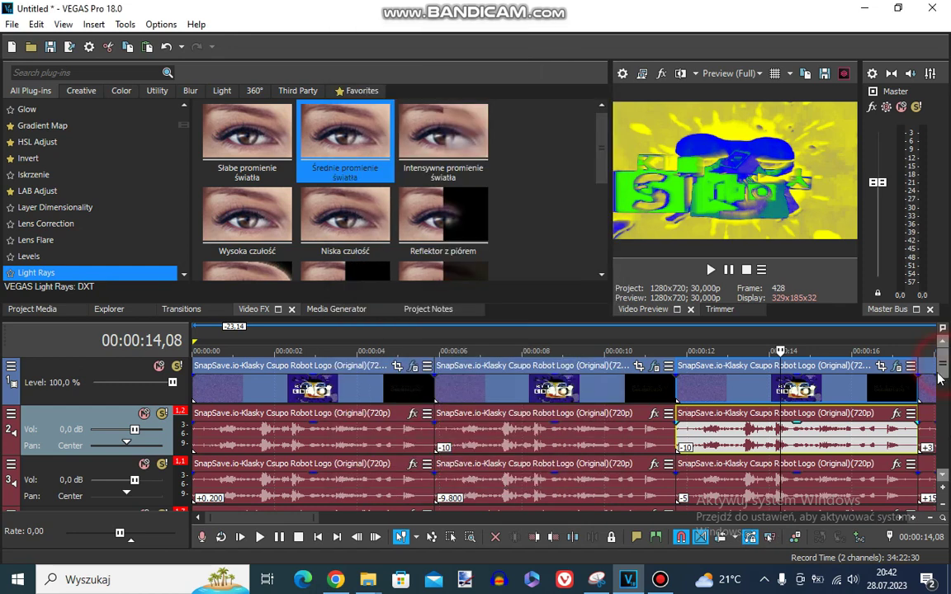
{"action": "scroll", "coordinate": [938, 378], "scroll_direction": "down", "scroll_amount": 3}
{"action": "right_click", "coordinate": [889, 403]}
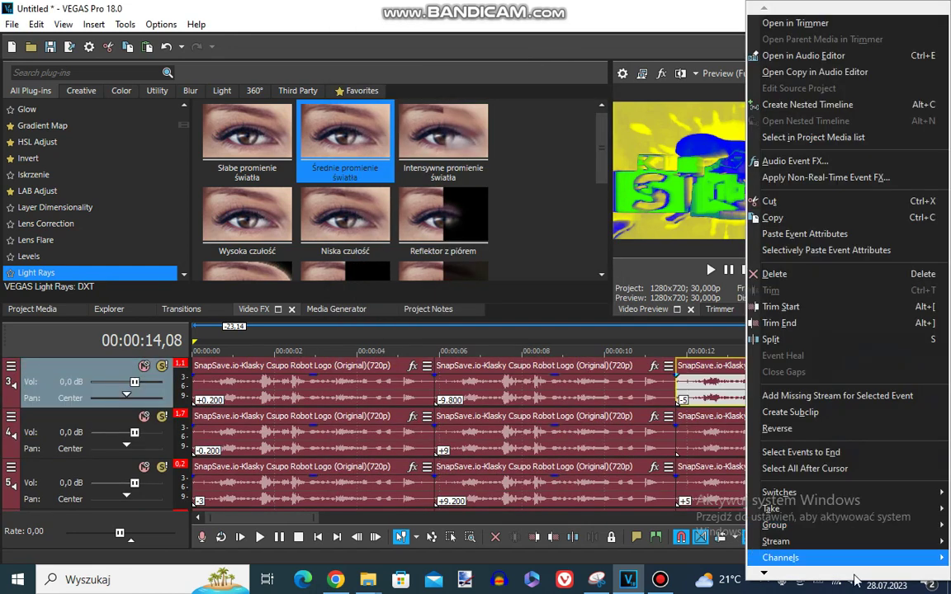
{"action": "left_click", "coordinate": [856, 561]}
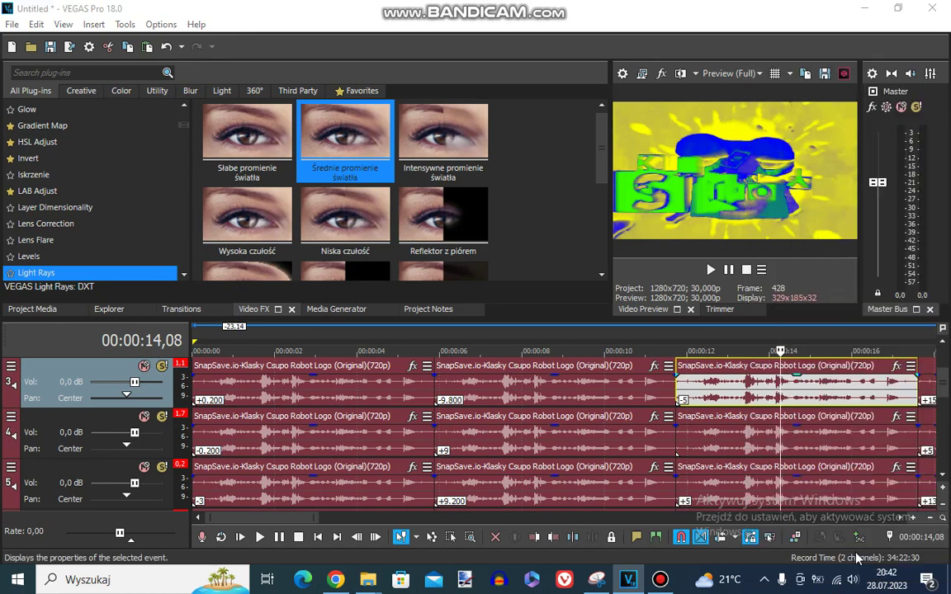
{"action": "key", "text": "Return"}
- Check the pitch shift properties of the third audio events on tracks 4 and 5
{"action": "right_click", "coordinate": [739, 432]}
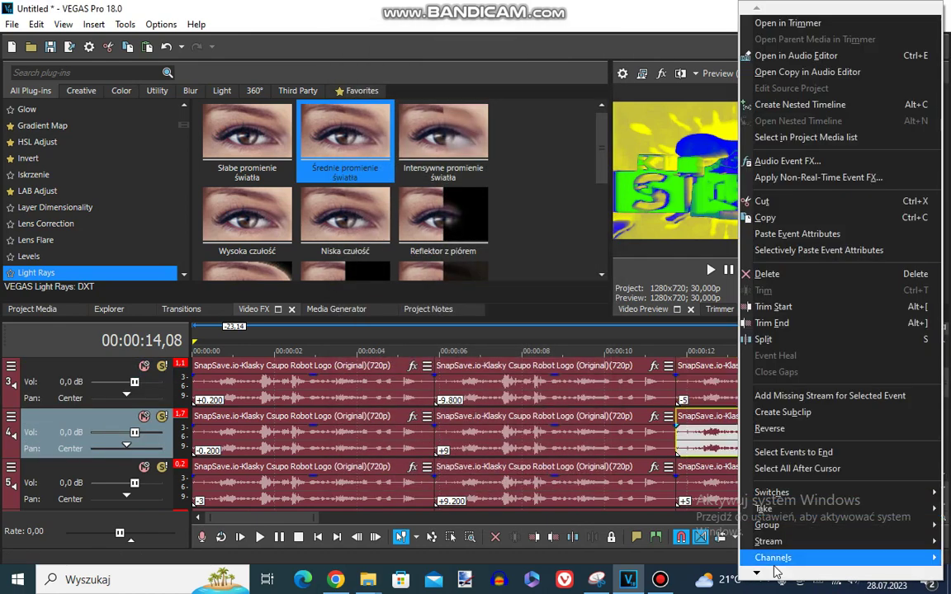
{"action": "left_click", "coordinate": [773, 563]}
{"action": "left_click", "coordinate": [776, 559]}
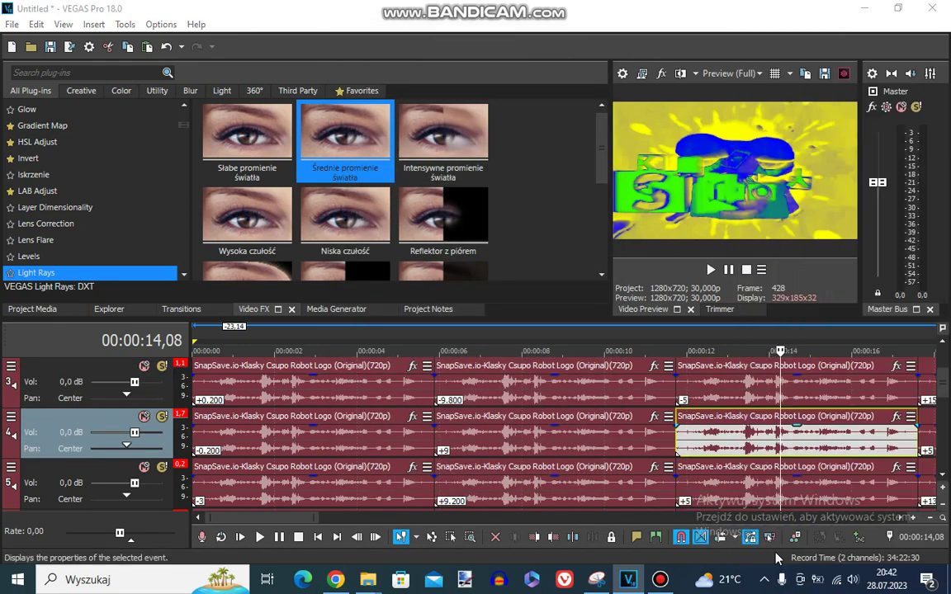
{"action": "key", "text": "Return"}
{"action": "right_click", "coordinate": [831, 494]}
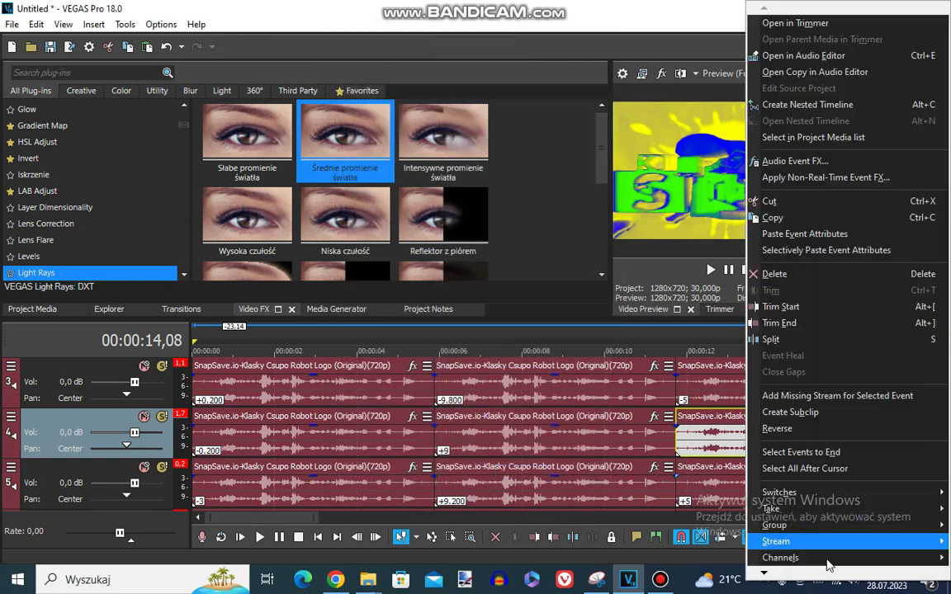
{"action": "left_click", "coordinate": [818, 575]}
{"action": "left_click", "coordinate": [793, 549]}
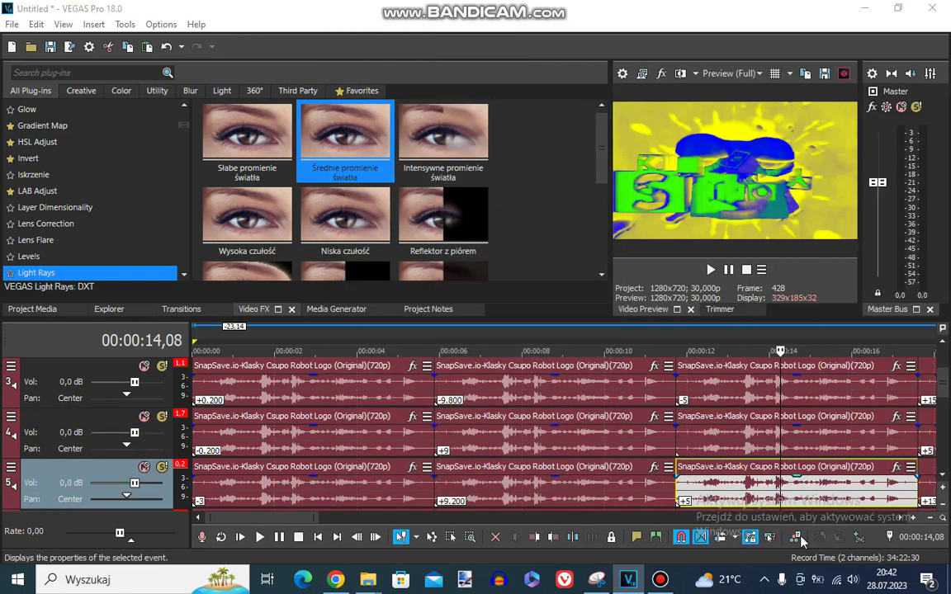
{"action": "key", "text": "Return"}
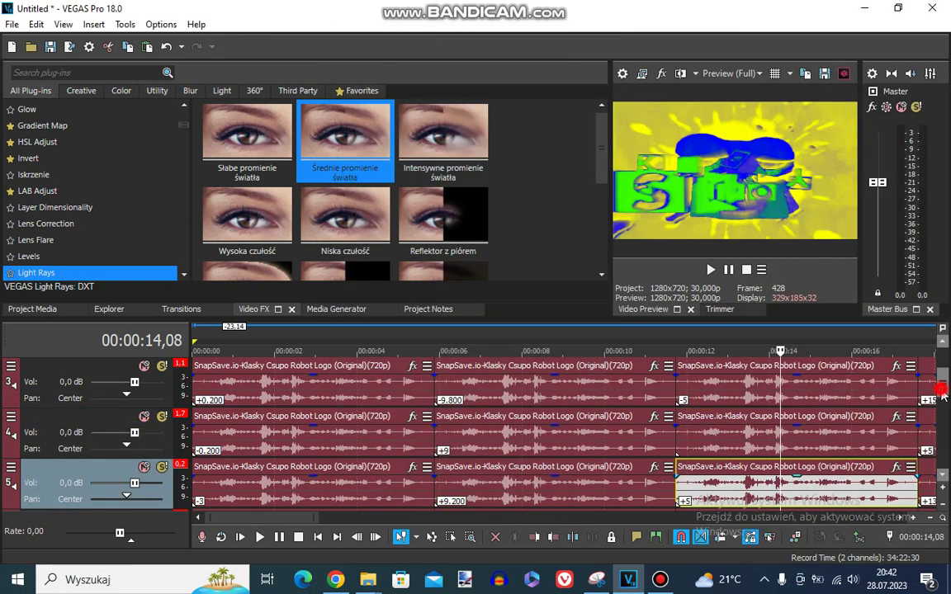
- Check the pitch shift properties of the third audio event on track 6
{"action": "left_click_drag", "start_coordinate": [942, 390], "coordinate": [937, 411]}
{"action": "scroll", "coordinate": [937, 417], "scroll_direction": "down", "scroll_amount": 1}
{"action": "right_click", "coordinate": [747, 453]}
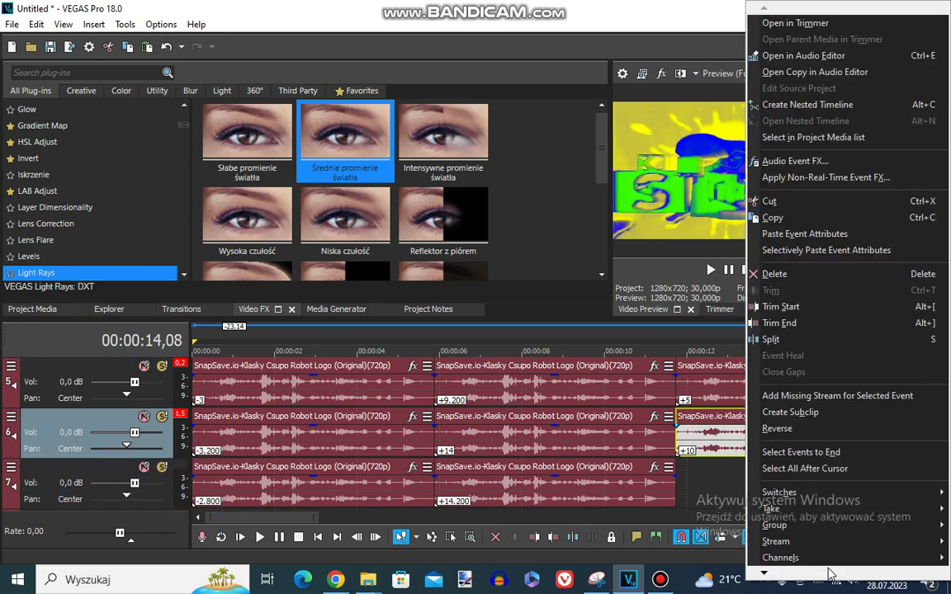
{"action": "left_click", "coordinate": [791, 549]}
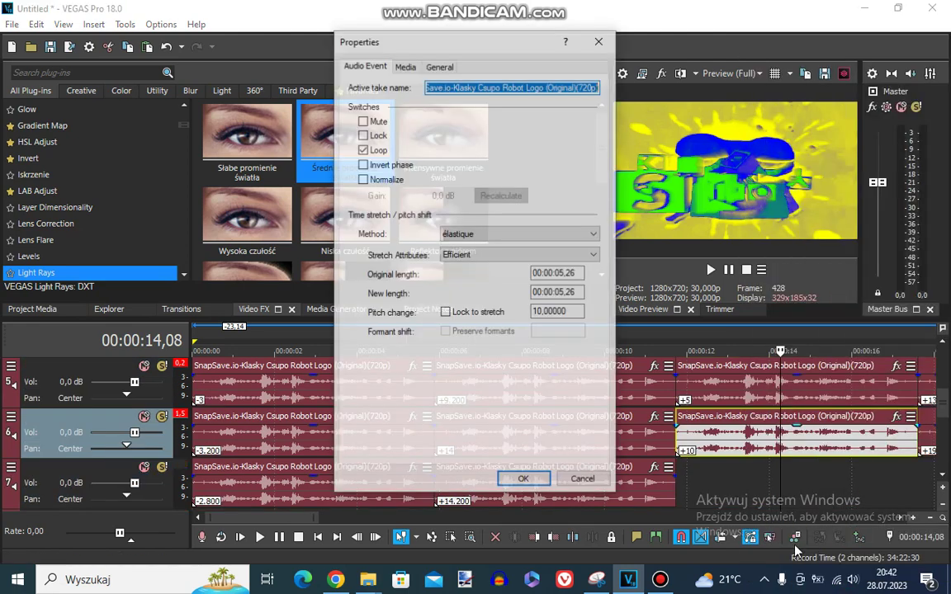
{"action": "key", "text": "Return"}
- Review each Gradient Map color point on the fourth video event
{"action": "scroll", "coordinate": [938, 416], "scroll_direction": "up", "scroll_amount": 4}
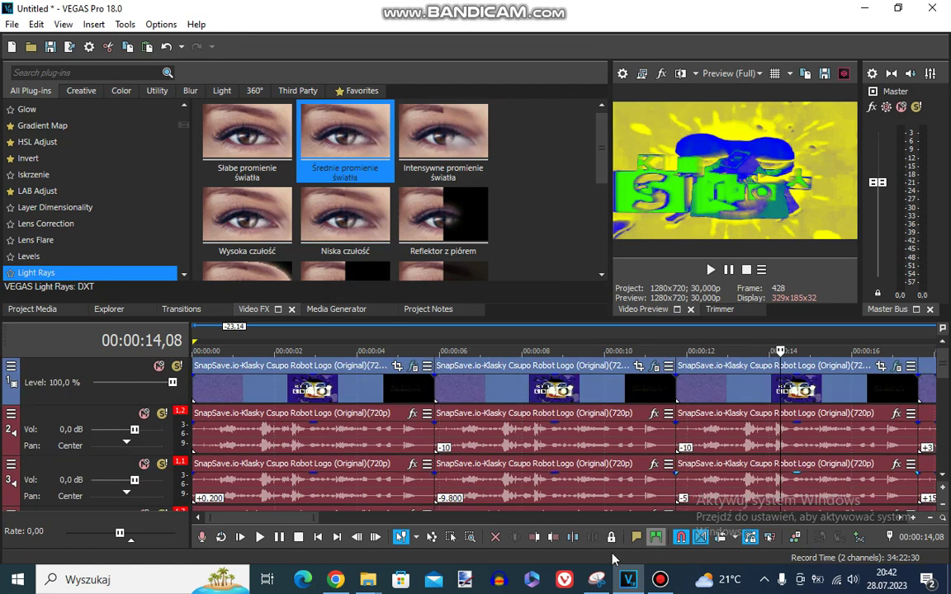
{"action": "left_click_drag", "start_coordinate": [267, 519], "coordinate": [323, 519]}
{"action": "left_click", "coordinate": [613, 386]}
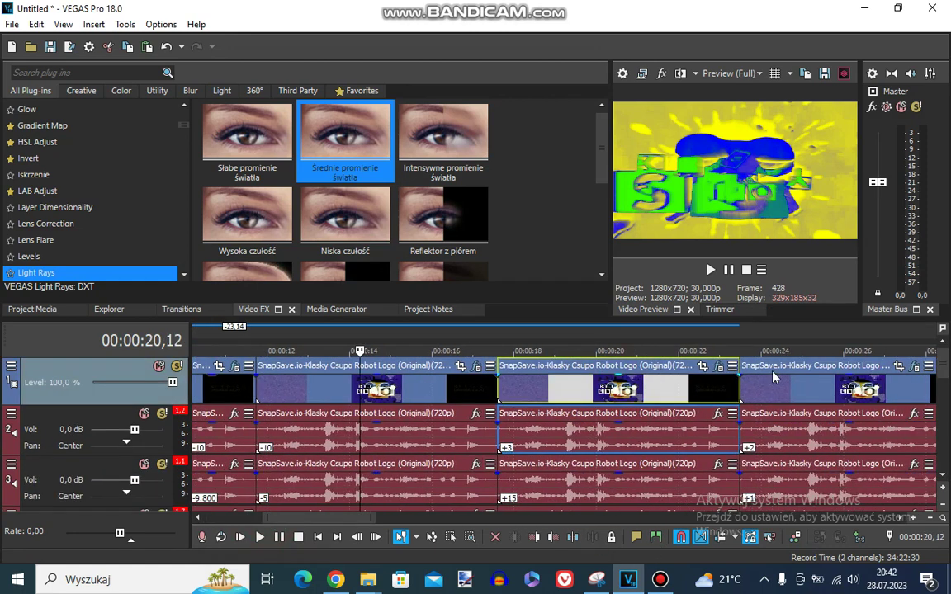
{"action": "left_click", "coordinate": [717, 368]}
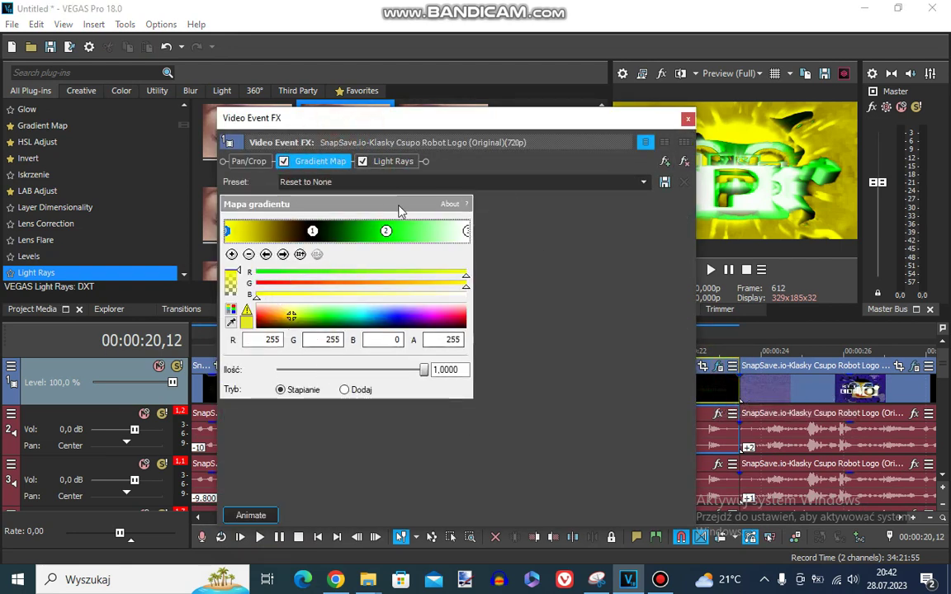
{"action": "left_click", "coordinate": [266, 254]}
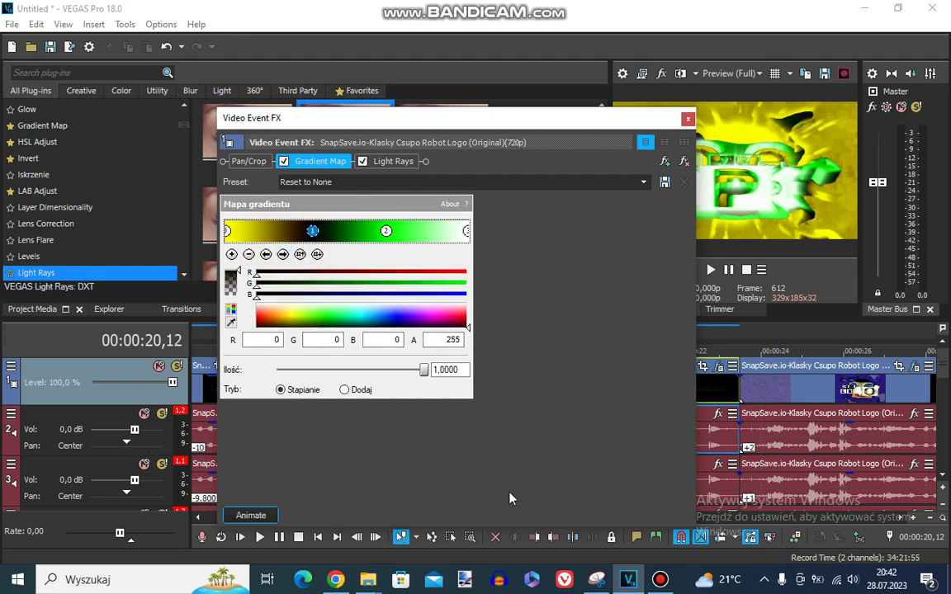
{"action": "left_click", "coordinate": [283, 255]}
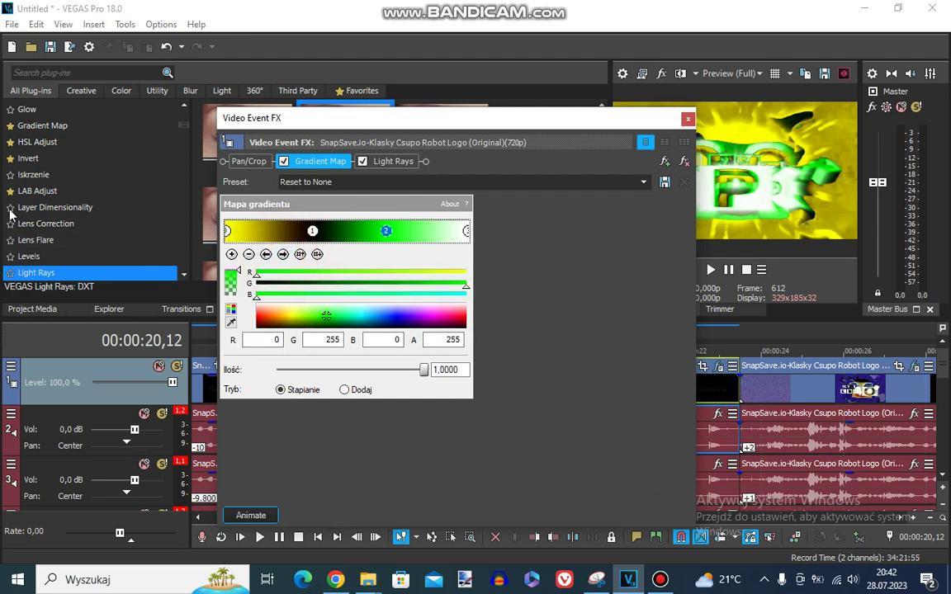
{"action": "left_click", "coordinate": [284, 255]}
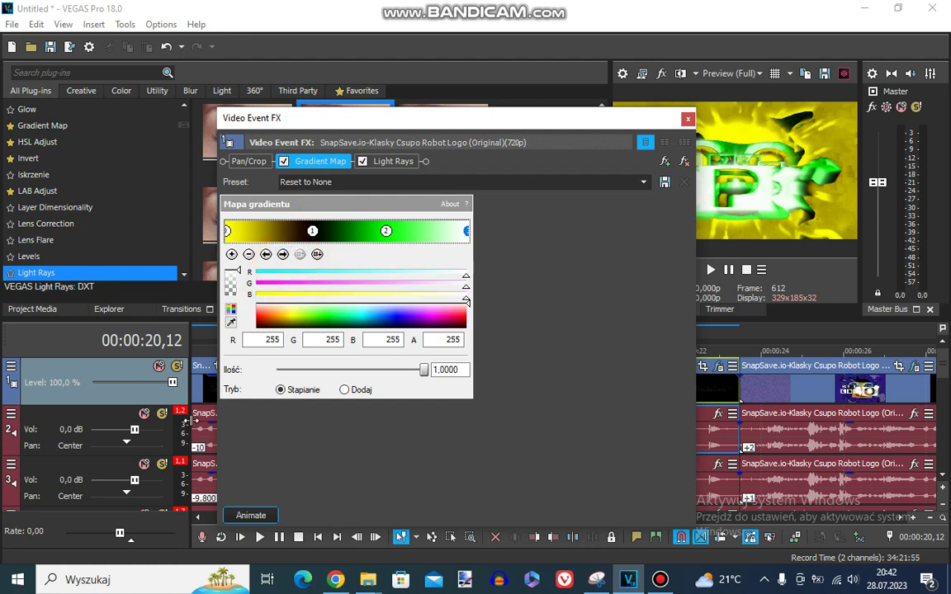
- Save the fourth video event's Gradient Map settings as the preset Coems Major and view its Light Rays settings
{"action": "left_click", "coordinate": [474, 181]}
{"action": "type", "text": "Coems Major"}
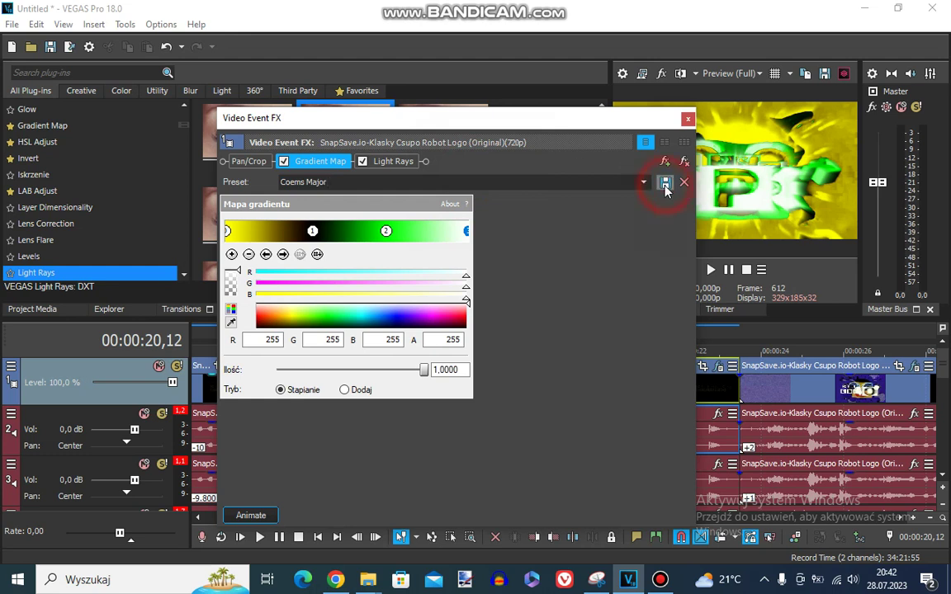
{"action": "left_click", "coordinate": [664, 181]}
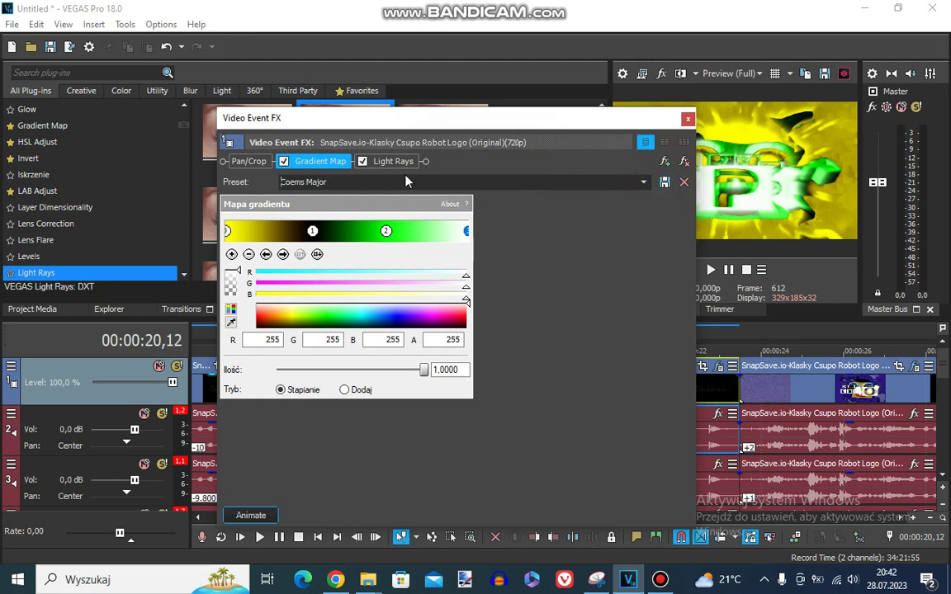
{"action": "left_click", "coordinate": [381, 162]}
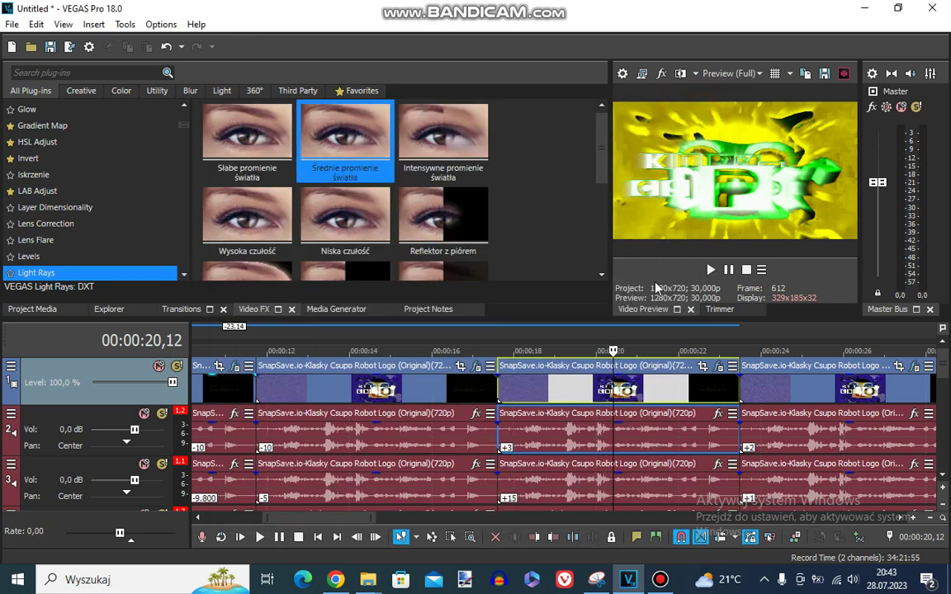
{"action": "left_click", "coordinate": [687, 118]}
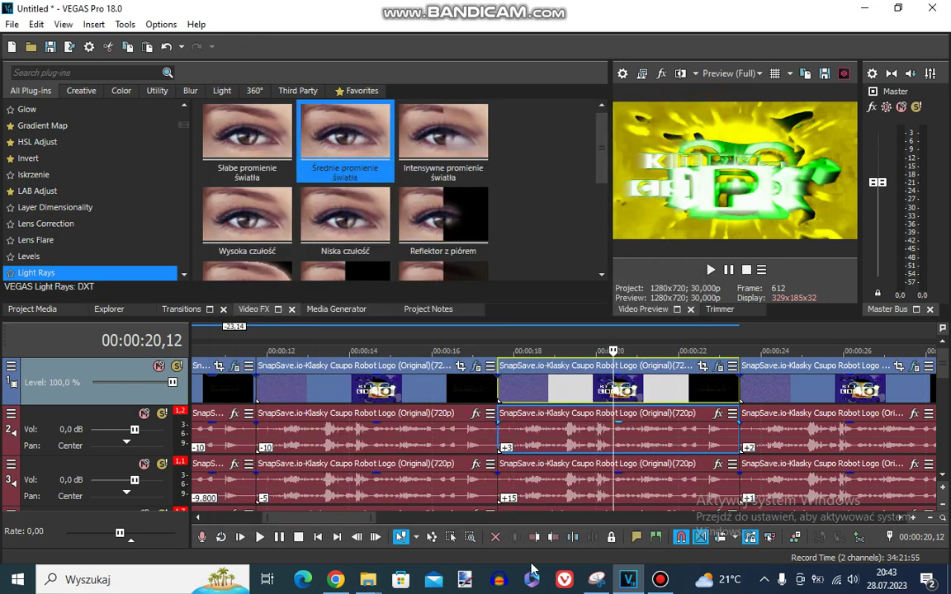
- Check the pitch shift properties of the fourth audio events on tracks 2 and 3
{"action": "right_click", "coordinate": [502, 429]}
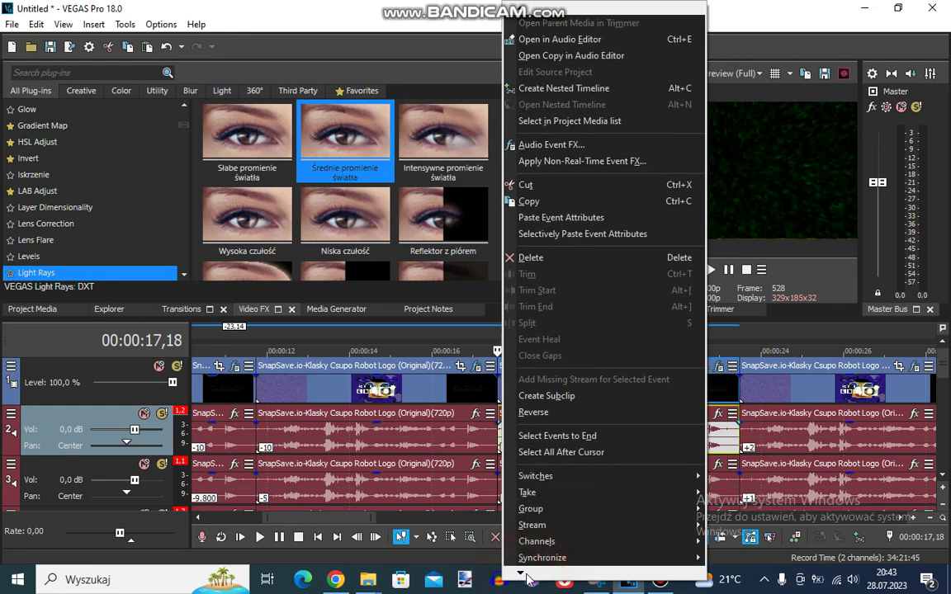
{"action": "left_click", "coordinate": [538, 549]}
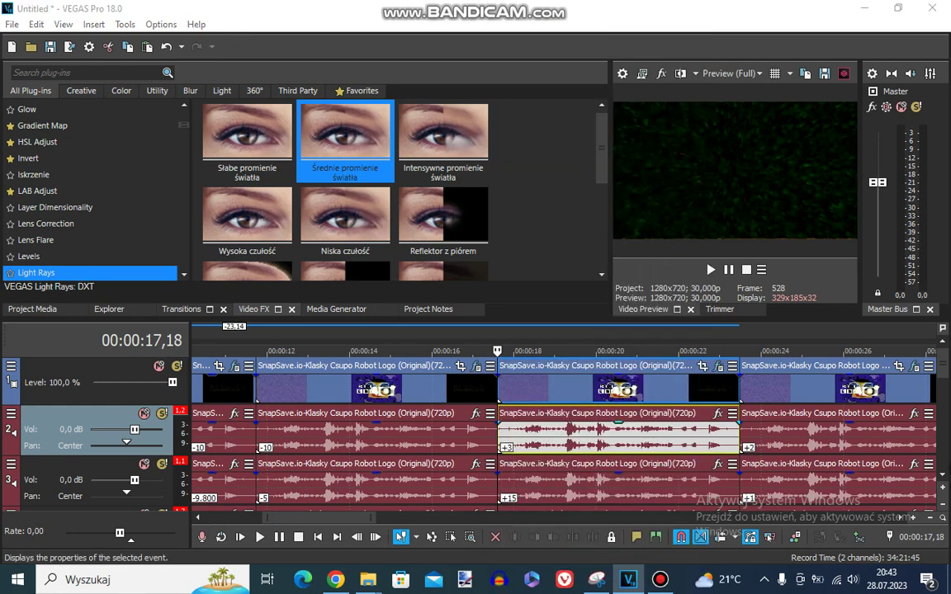
{"action": "left_click", "coordinate": [603, 38]}
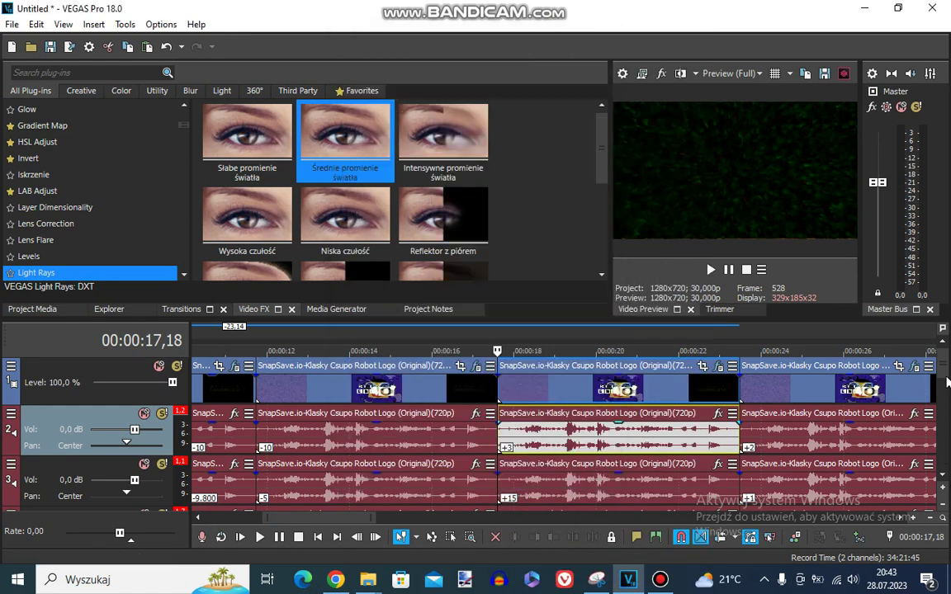
{"action": "mouse_move", "coordinate": [941, 373]}
{"action": "left_mouse_down"}
{"action": "mouse_move", "coordinate": [935, 393]}
{"action": "mouse_move", "coordinate": [936, 372]}
{"action": "left_mouse_up"}
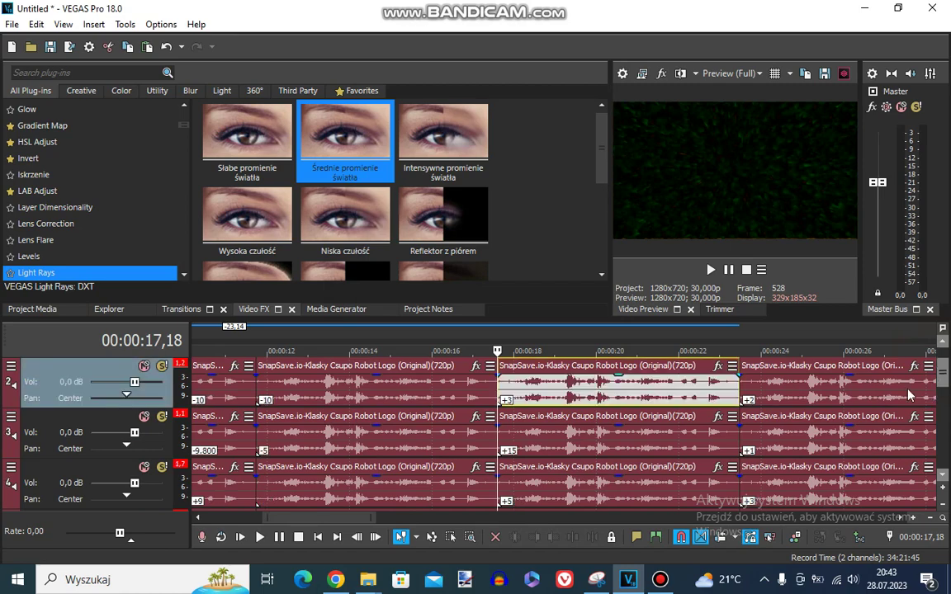
{"action": "right_click", "coordinate": [569, 446]}
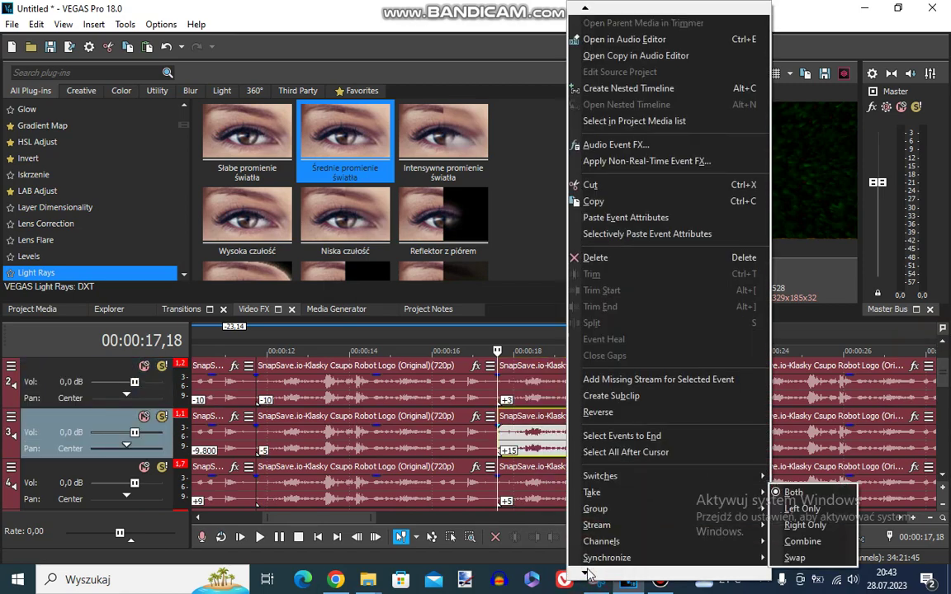
{"action": "left_click", "coordinate": [599, 549]}
{"action": "key", "text": "Escape"}
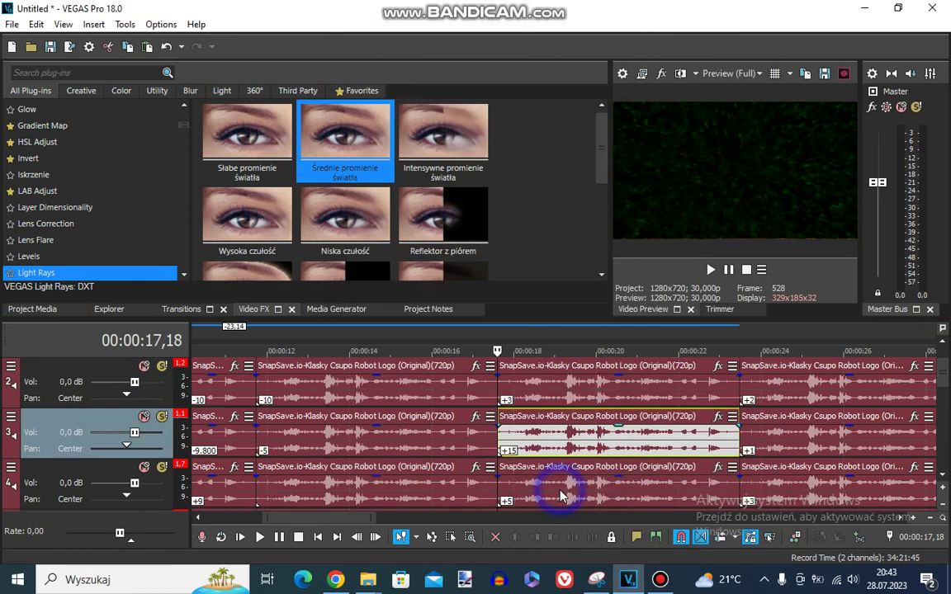
- Check the pitch shift properties of the fourth audio event on track 4
{"action": "left_click", "coordinate": [511, 479]}
{"action": "right_click", "coordinate": [557, 483]}
{"action": "mouse_move", "coordinate": [576, 575]}
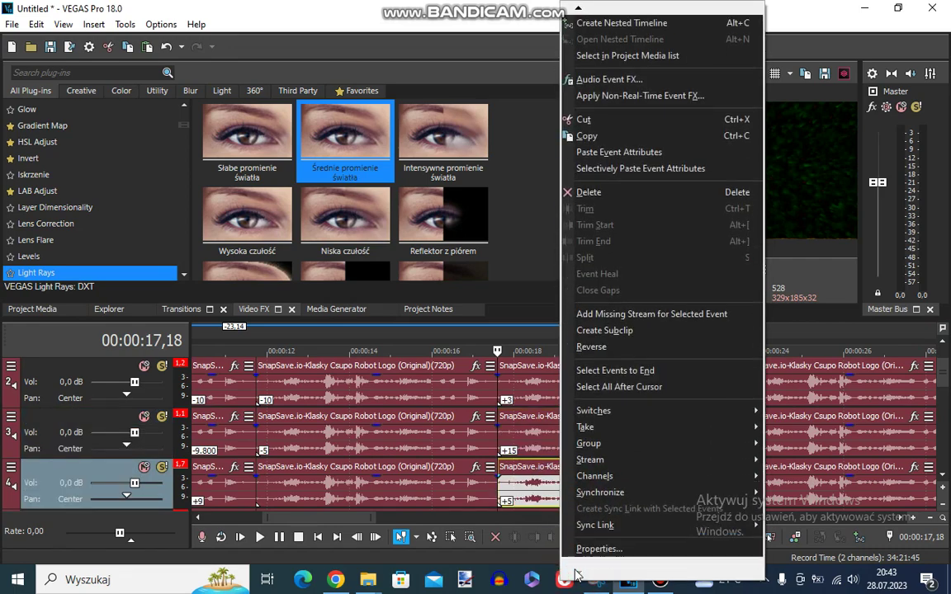
{"action": "left_click", "coordinate": [596, 550]}
{"action": "key", "text": "Escape"}
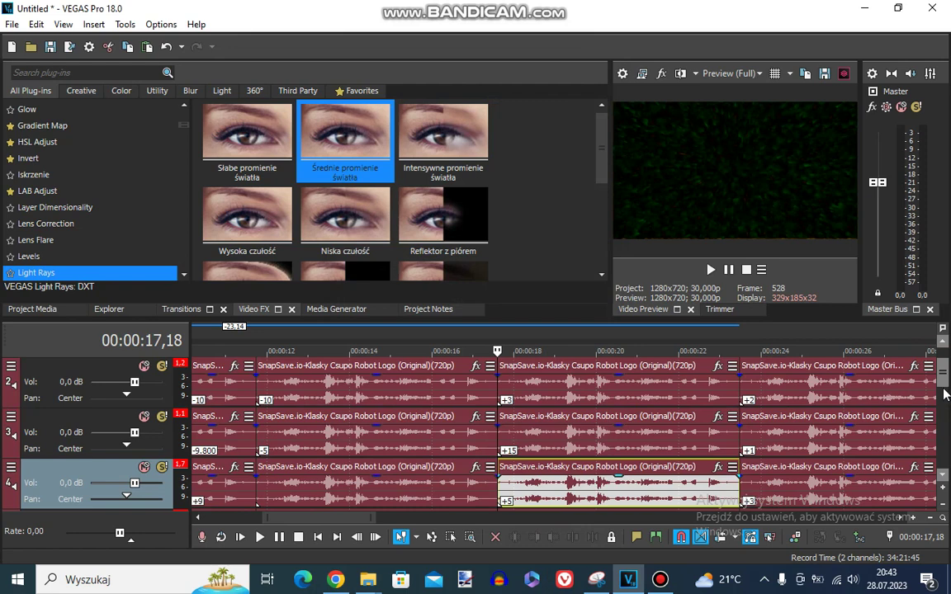
- Check the pitch shift properties of the fourth audio events on tracks 5 and 6
{"action": "scroll", "coordinate": [946, 396], "scroll_direction": "down", "scroll_amount": 2}
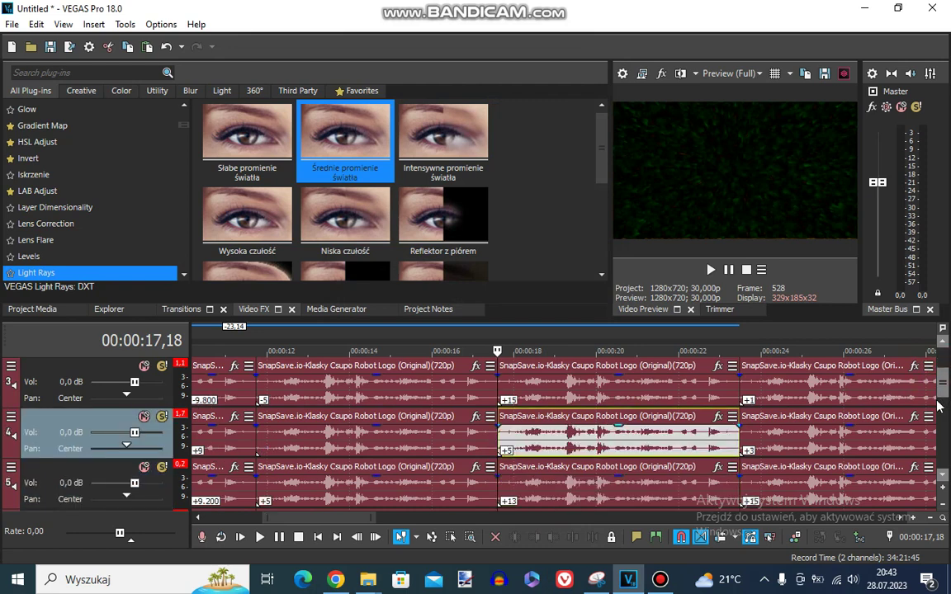
{"action": "right_click", "coordinate": [617, 438]}
{"action": "mouse_move", "coordinate": [652, 574]}
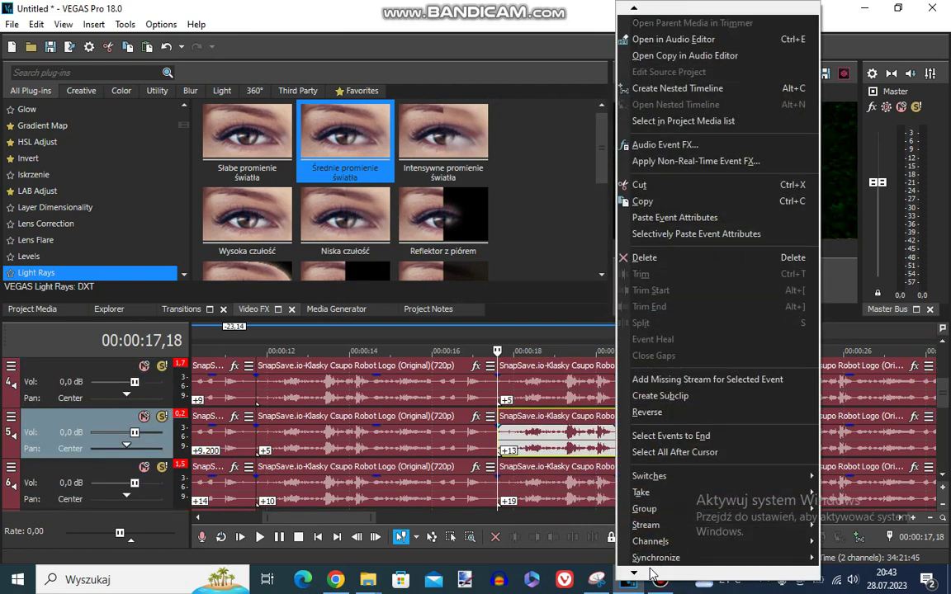
{"action": "left_click", "coordinate": [652, 550]}
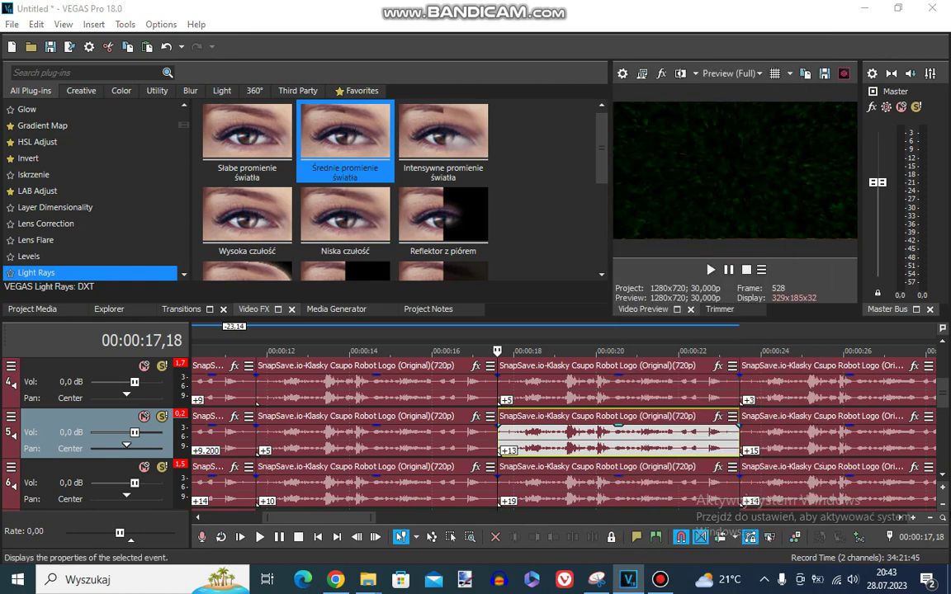
{"action": "left_click", "coordinate": [517, 479]}
{"action": "right_click", "coordinate": [559, 504]}
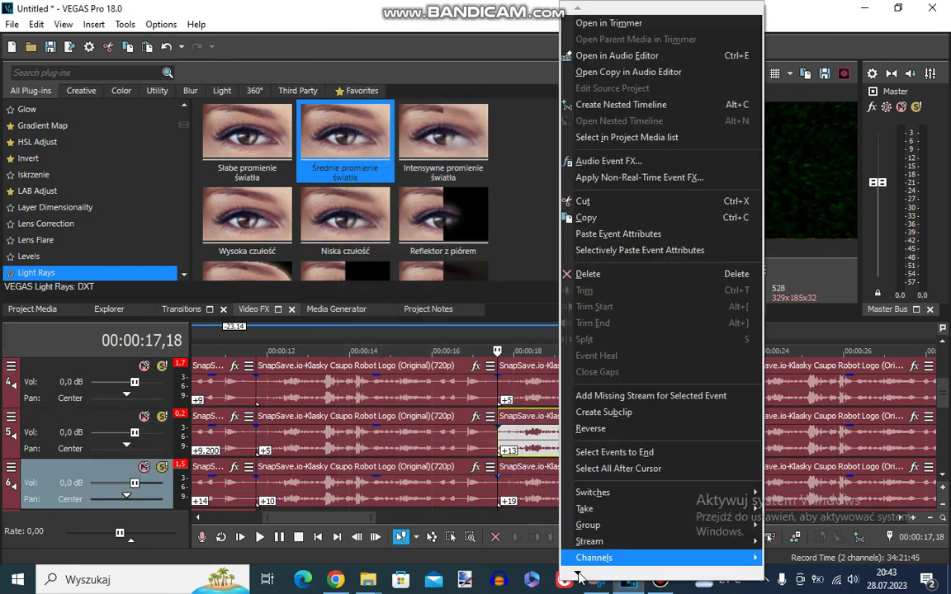
{"action": "scroll", "coordinate": [588, 558], "scroll_direction": "down", "scroll_amount": 3}
{"action": "left_click", "coordinate": [587, 554]}
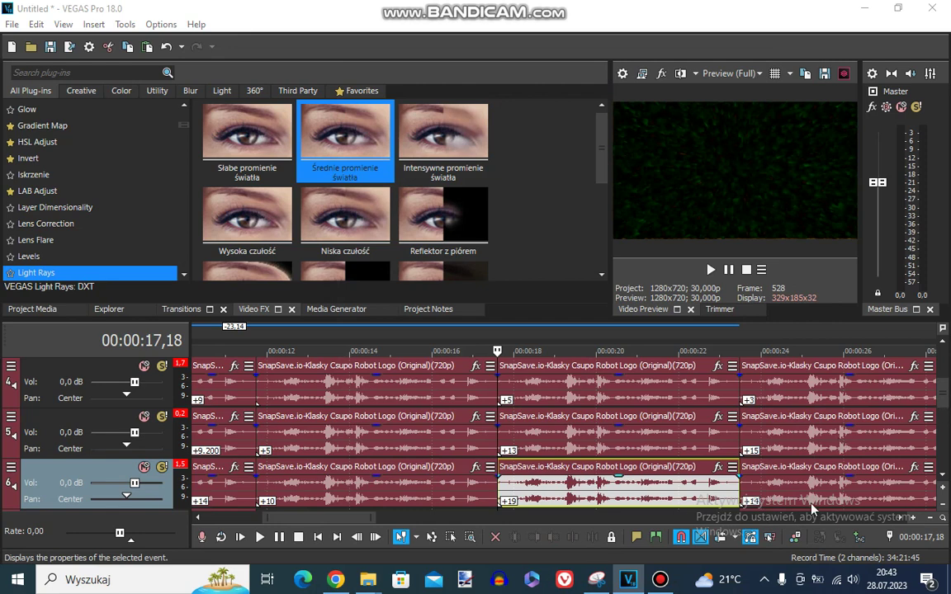
{"action": "left_click", "coordinate": [602, 40]}
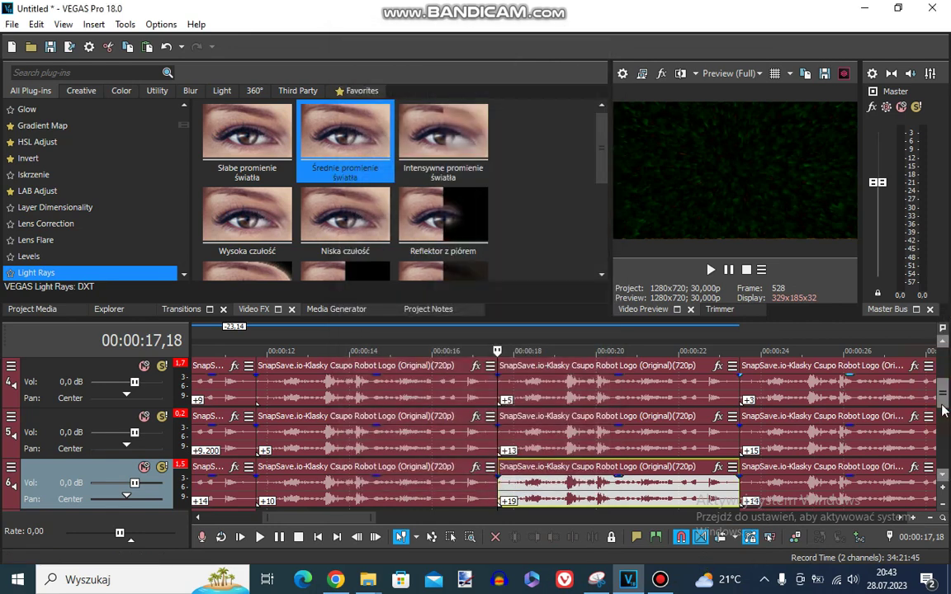
- Review the Gradient Map color points and the Light Rays settings on the fifth video event
{"action": "scroll", "coordinate": [943, 410], "scroll_direction": "down", "scroll_amount": 2}
{"action": "left_click", "coordinate": [496, 538]}
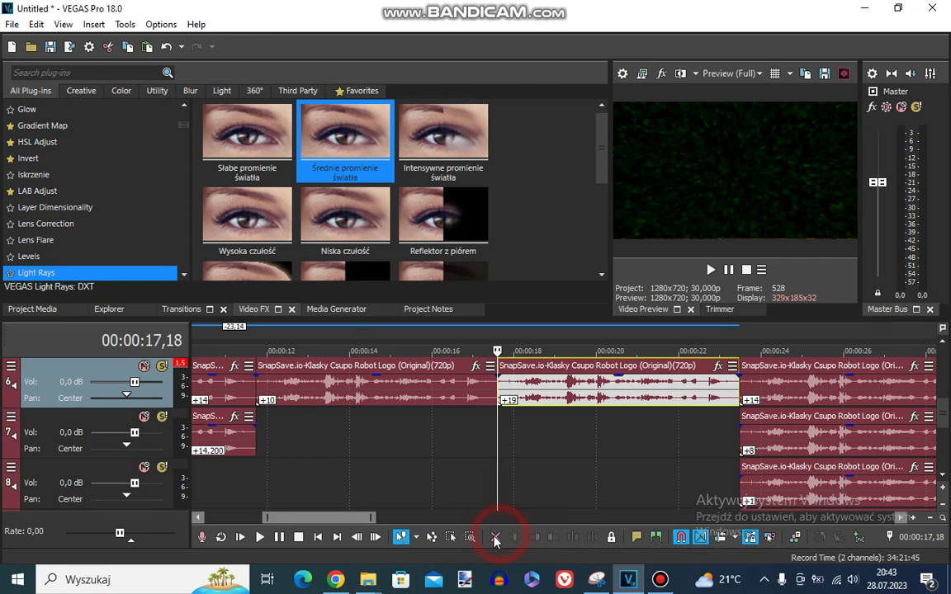
{"action": "left_click_drag", "start_coordinate": [356, 519], "coordinate": [402, 518]}
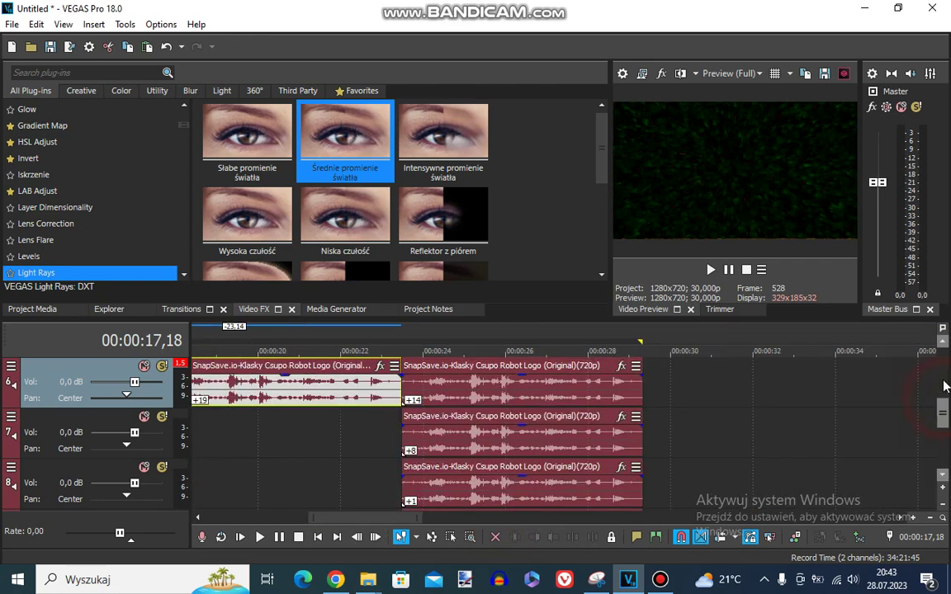
{"action": "scroll", "coordinate": [943, 404], "scroll_direction": "up", "scroll_amount": 5}
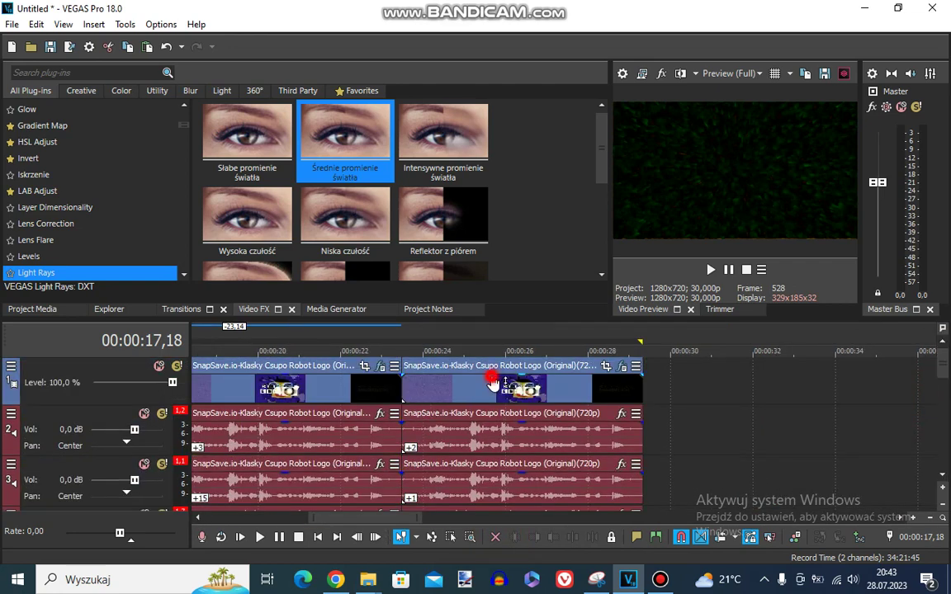
{"action": "left_click", "coordinate": [492, 384]}
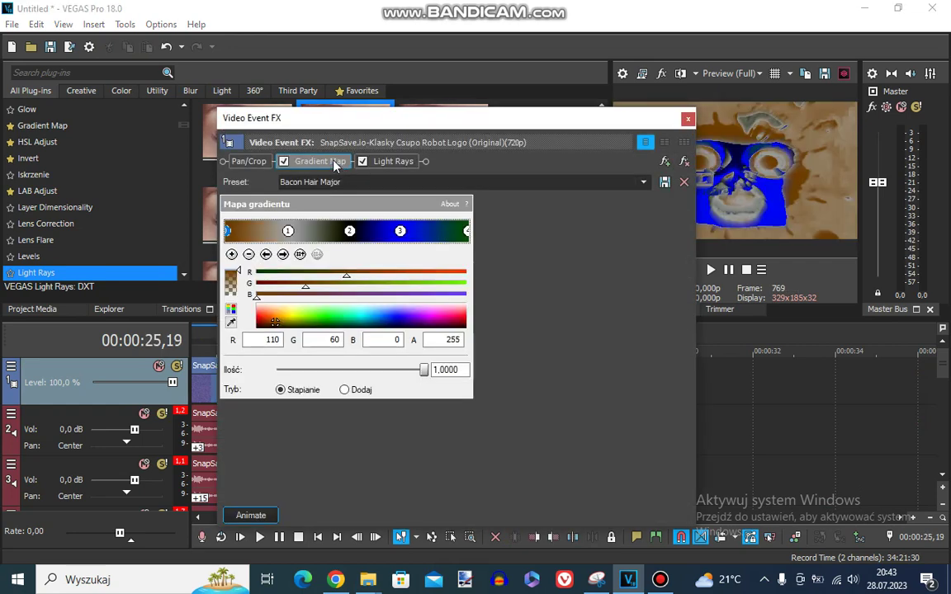
{"action": "left_click", "coordinate": [282, 255]}
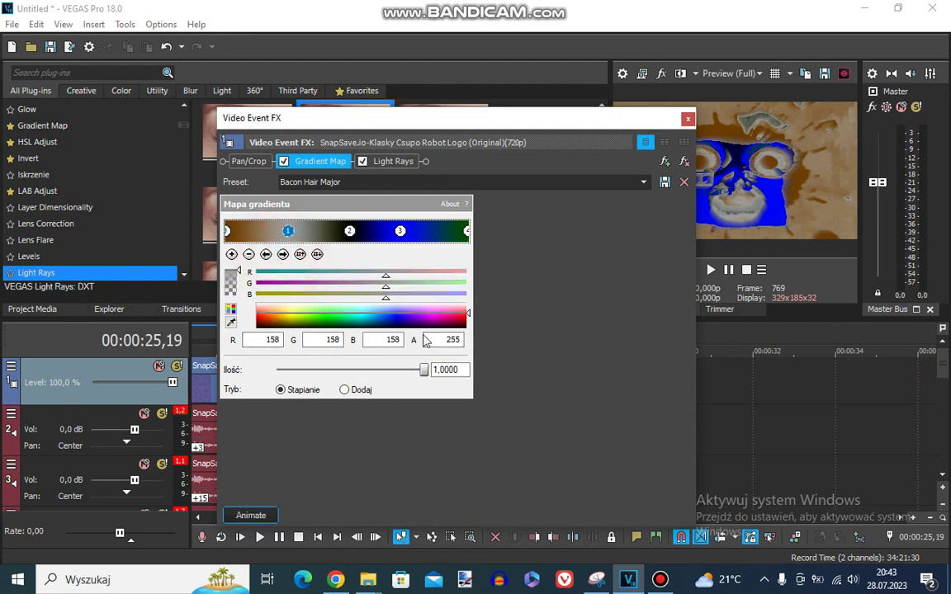
{"action": "left_click", "coordinate": [282, 254]}
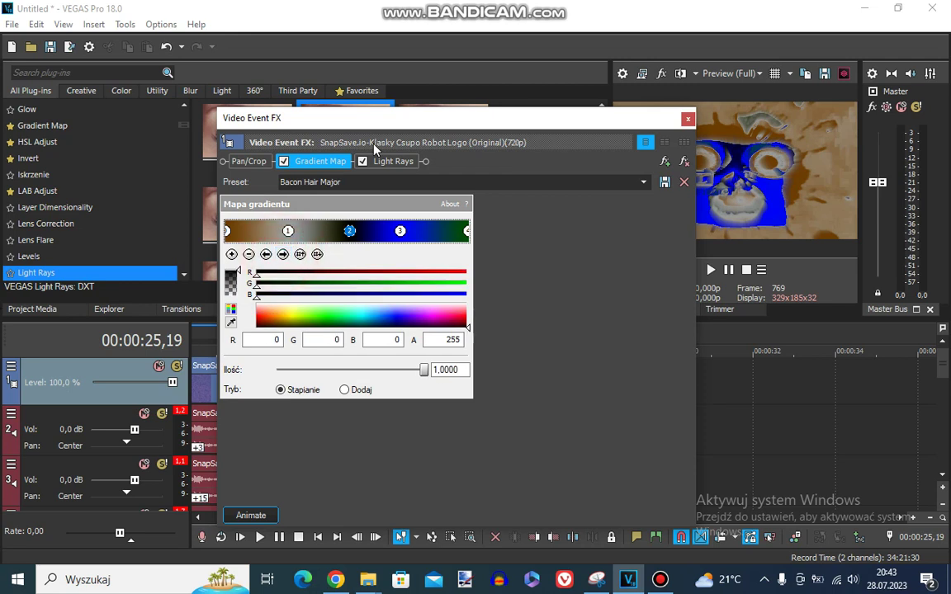
{"action": "left_click", "coordinate": [283, 255]}
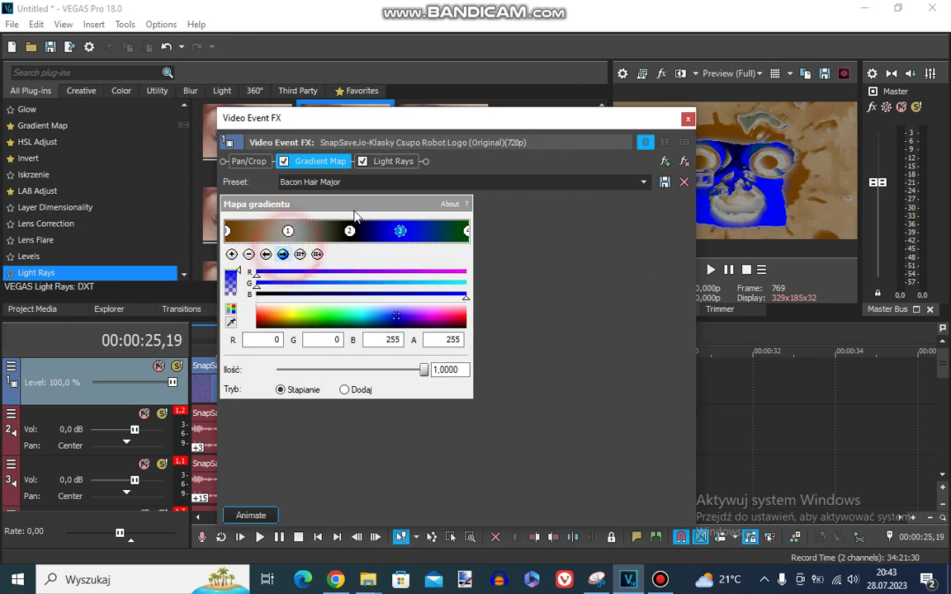
{"action": "left_click", "coordinate": [282, 255]}
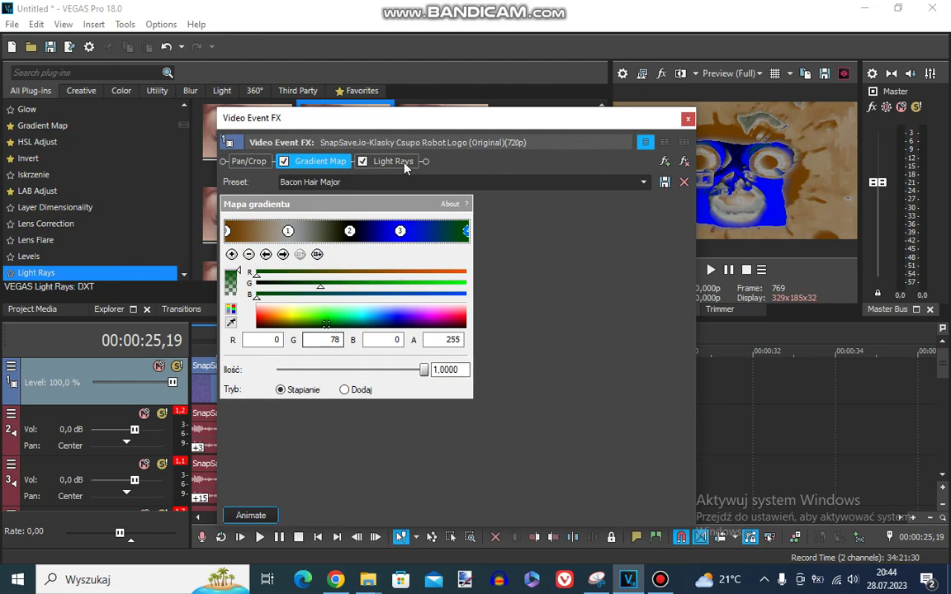
{"action": "left_click", "coordinate": [404, 165]}
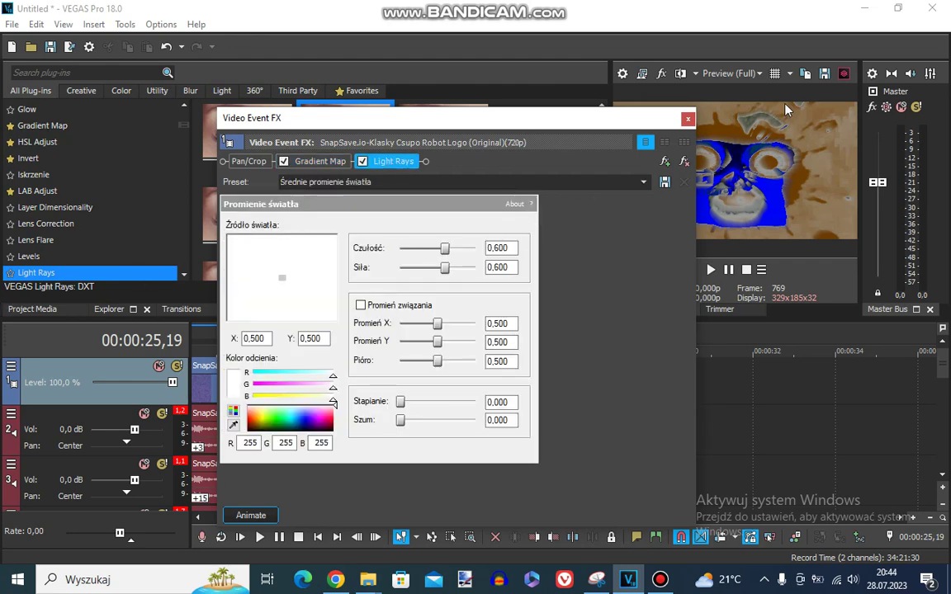
{"action": "left_click", "coordinate": [687, 118]}
- Check the pitch shift properties of the fifth audio events on tracks 2 and 3
{"action": "right_click", "coordinate": [587, 438]}
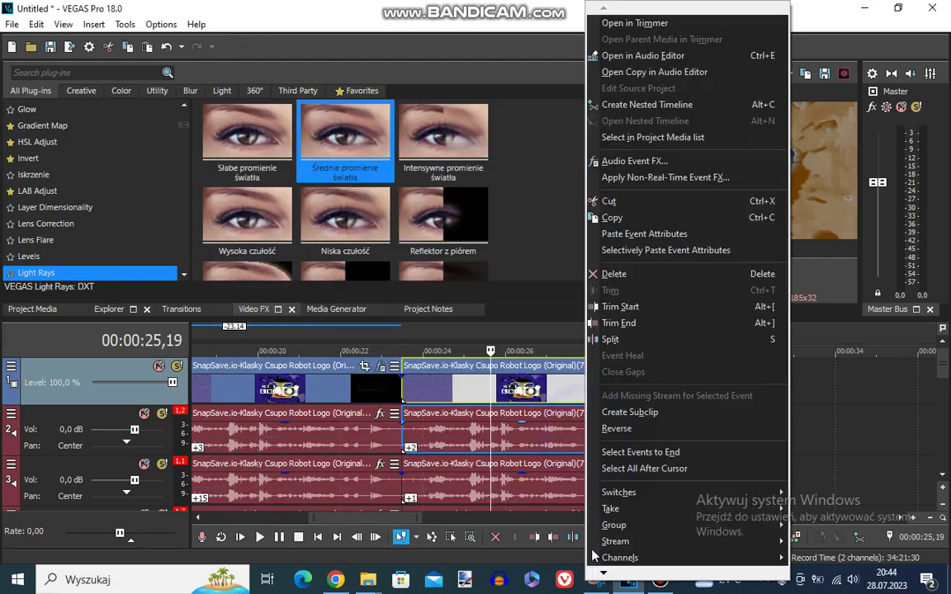
{"action": "left_click", "coordinate": [611, 549]}
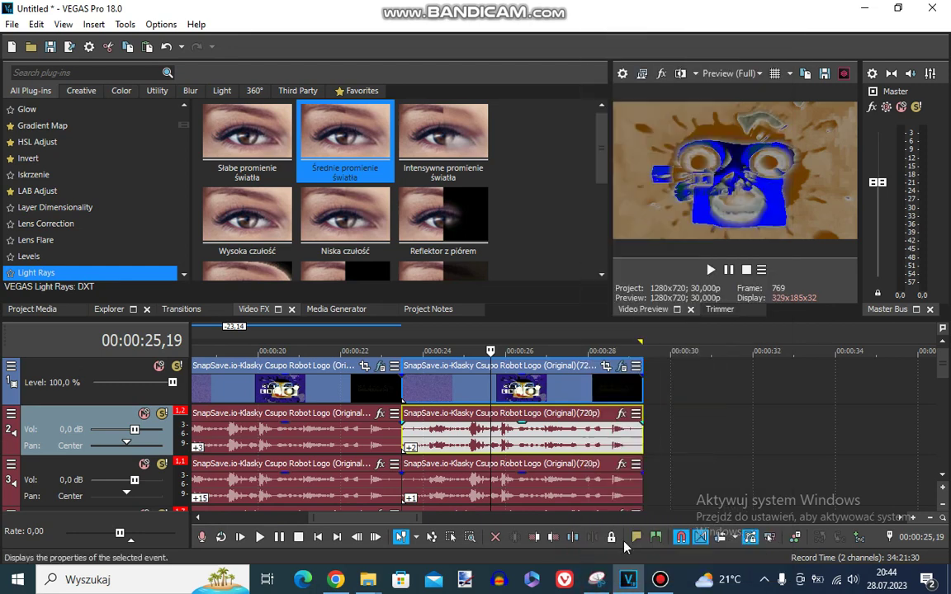
{"action": "left_click", "coordinate": [583, 480]}
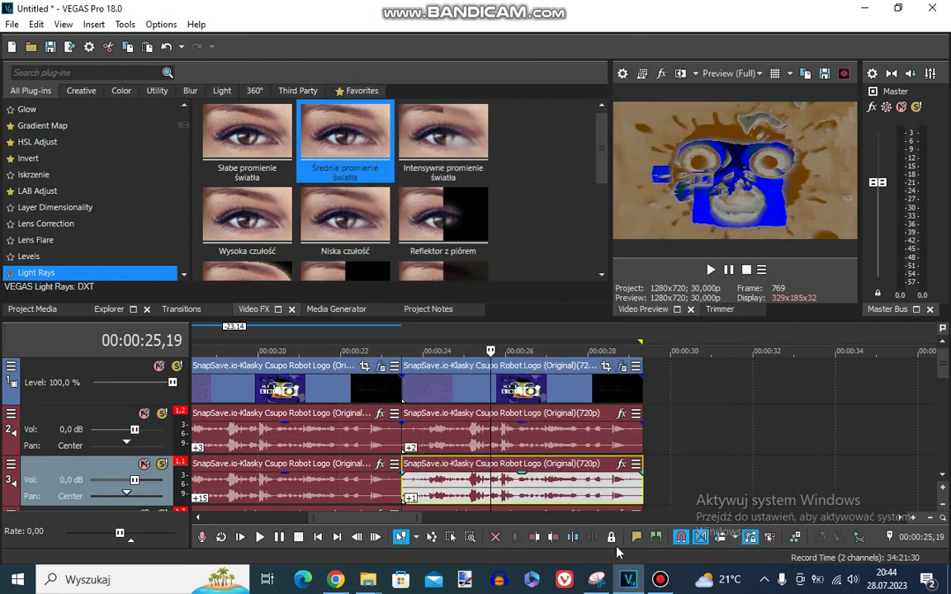
{"action": "right_click", "coordinate": [554, 491]}
{"action": "left_click", "coordinate": [611, 549]}
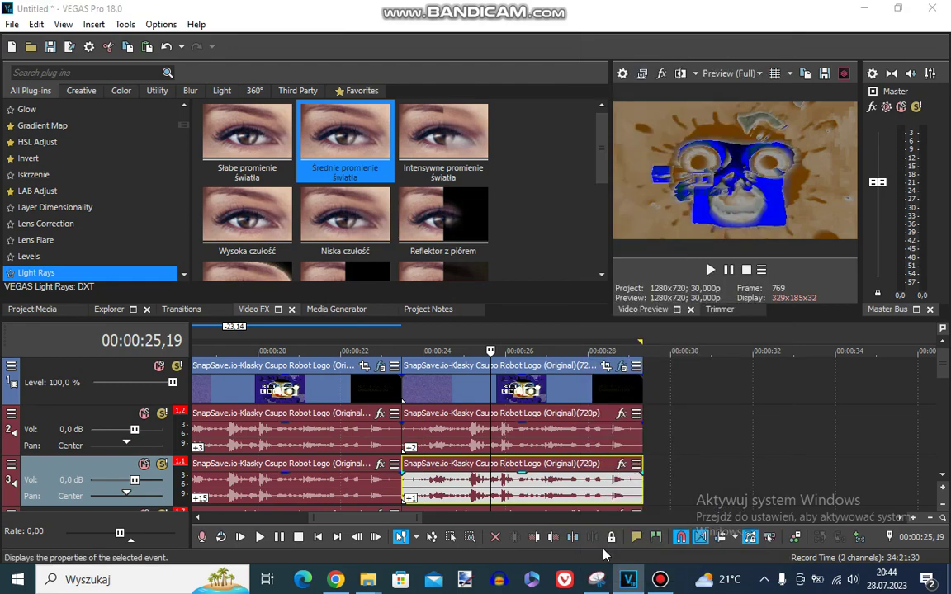
{"action": "key", "text": "Escape"}
- Check the pitch shift properties of the fifth audio events on tracks 4 and 5
{"action": "left_click_drag", "start_coordinate": [940, 361], "coordinate": [936, 398]}
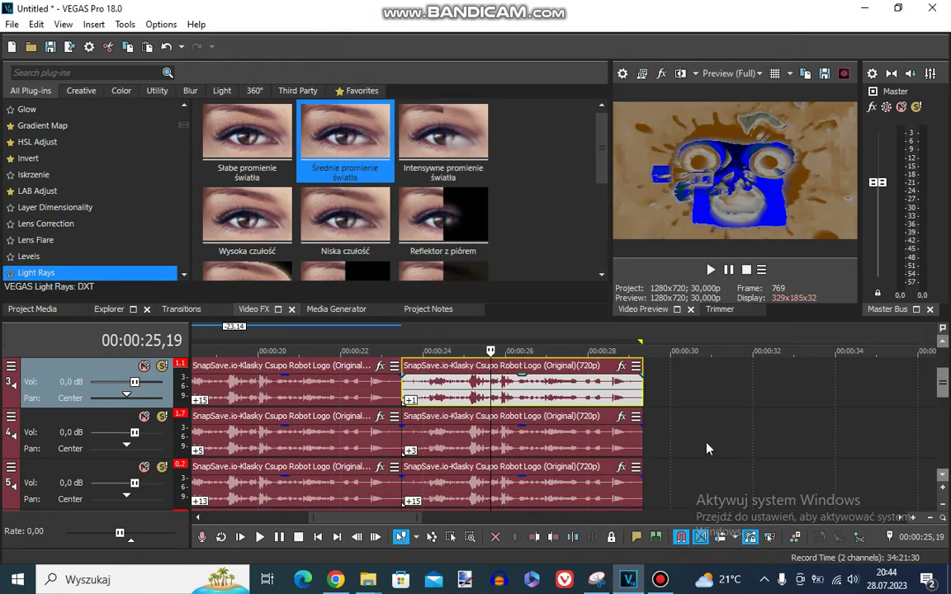
{"action": "right_click", "coordinate": [612, 444]}
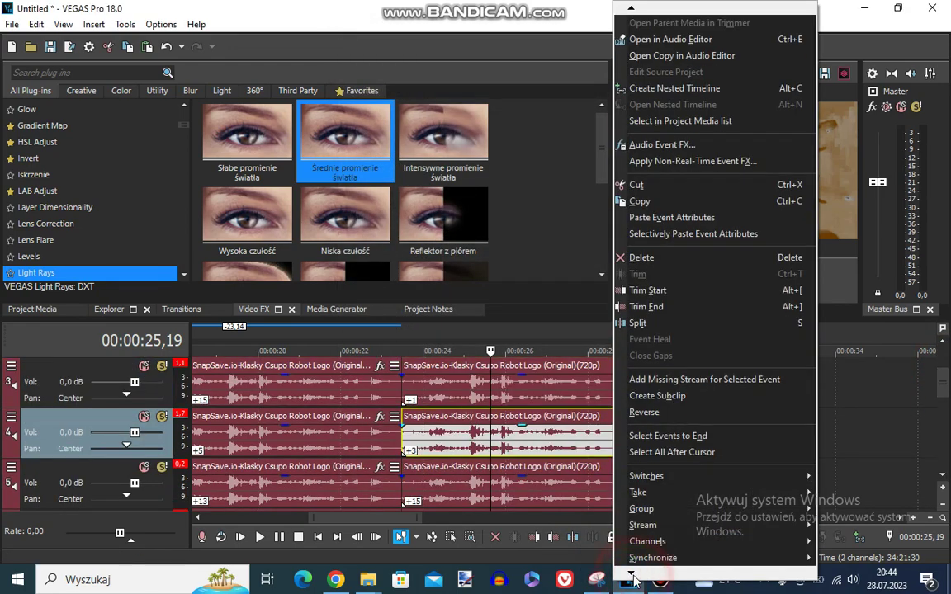
{"action": "left_click", "coordinate": [648, 565]}
{"action": "key", "text": "Escape"}
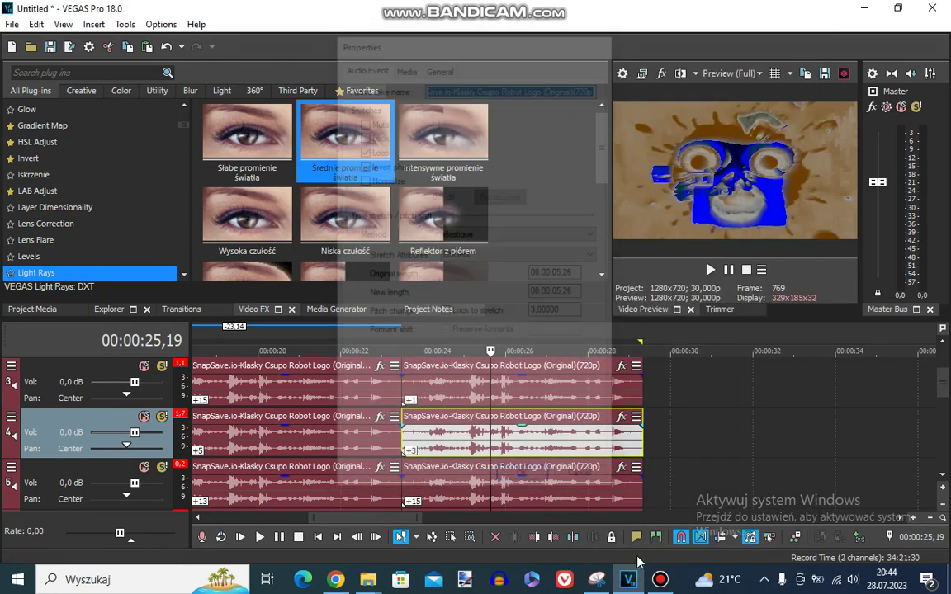
{"action": "right_click", "coordinate": [589, 485]}
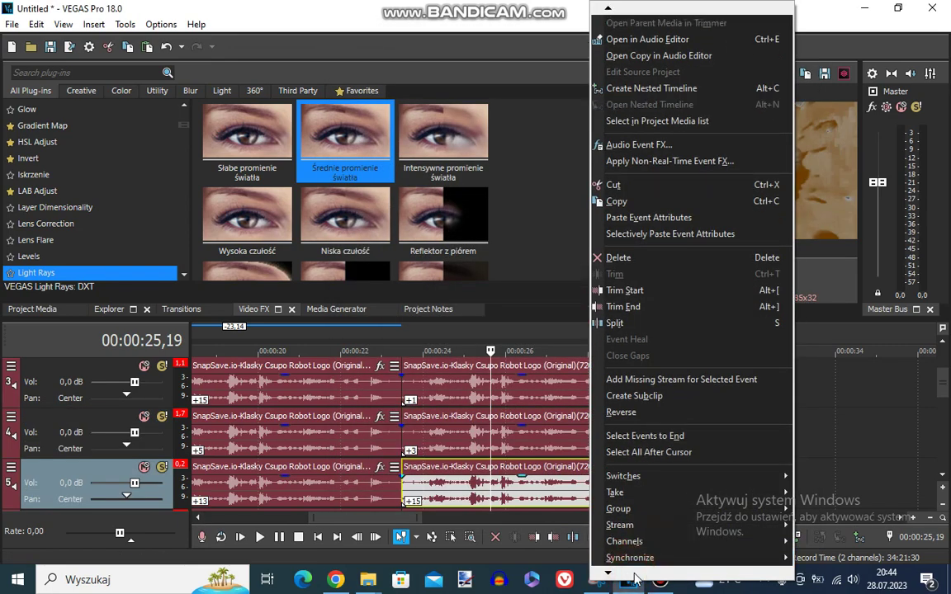
{"action": "left_click", "coordinate": [641, 562]}
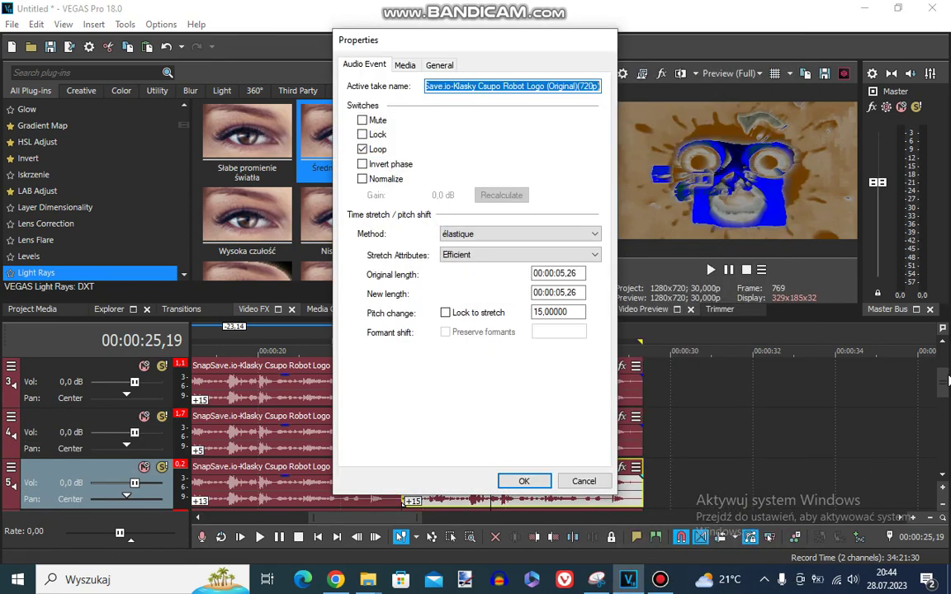
{"action": "key", "text": "Escape"}
- Check the pitch shift properties of the last audio events on tracks 6 and 7
{"action": "scroll", "coordinate": [928, 398], "scroll_direction": "down", "scroll_amount": 2}
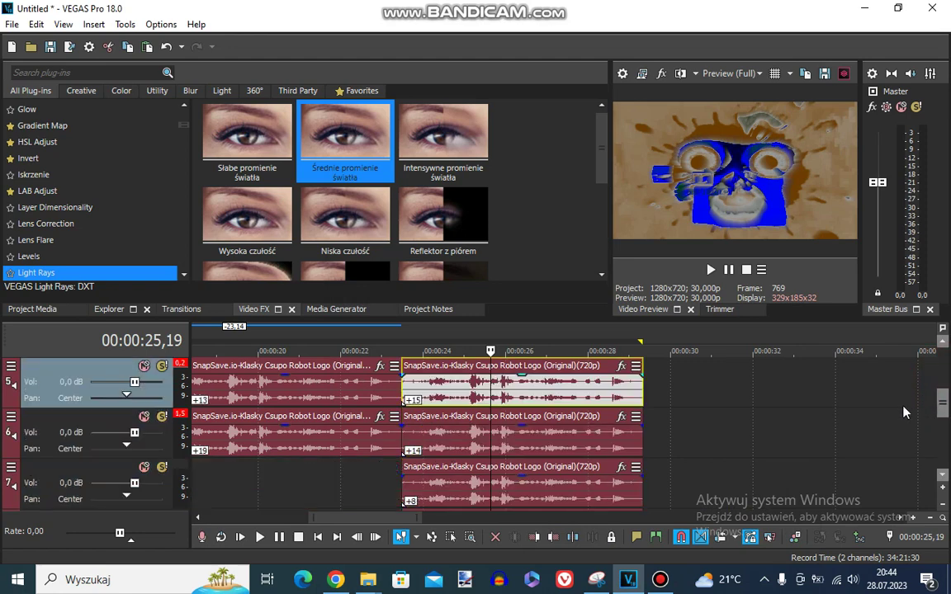
{"action": "right_click", "coordinate": [577, 428]}
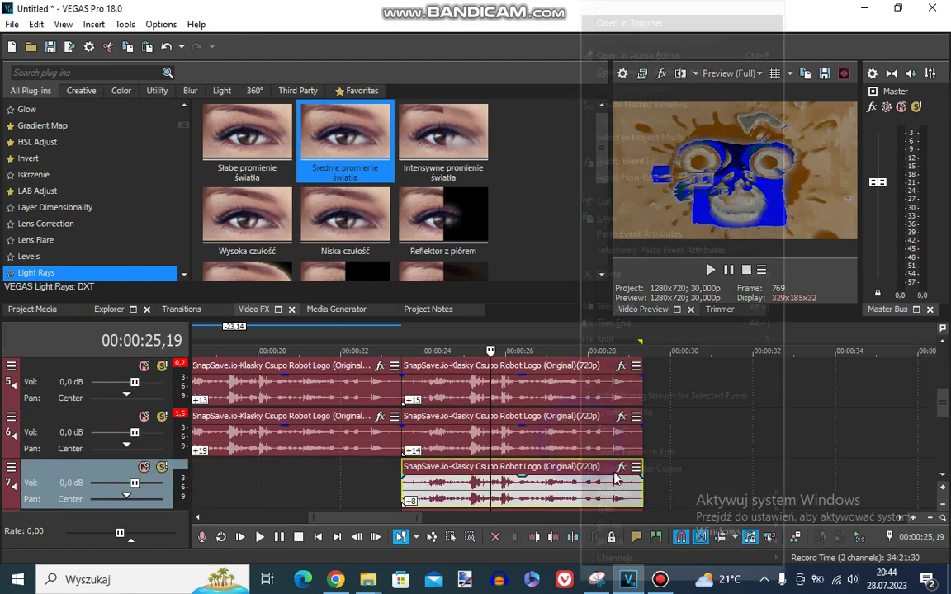
{"action": "mouse_move", "coordinate": [633, 572]}
{"action": "left_click", "coordinate": [628, 551]}
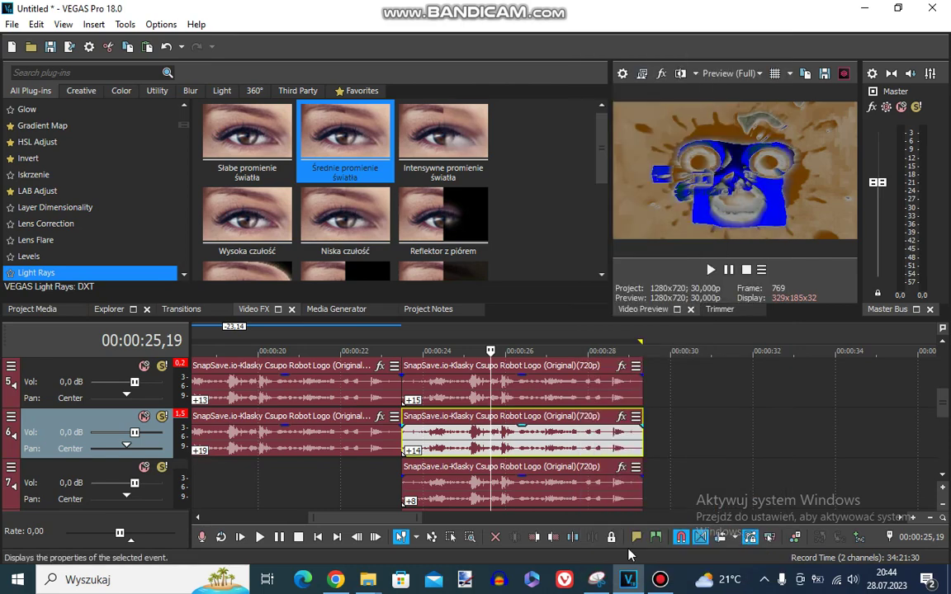
{"action": "left_click", "coordinate": [584, 481]}
{"action": "right_click", "coordinate": [577, 488]}
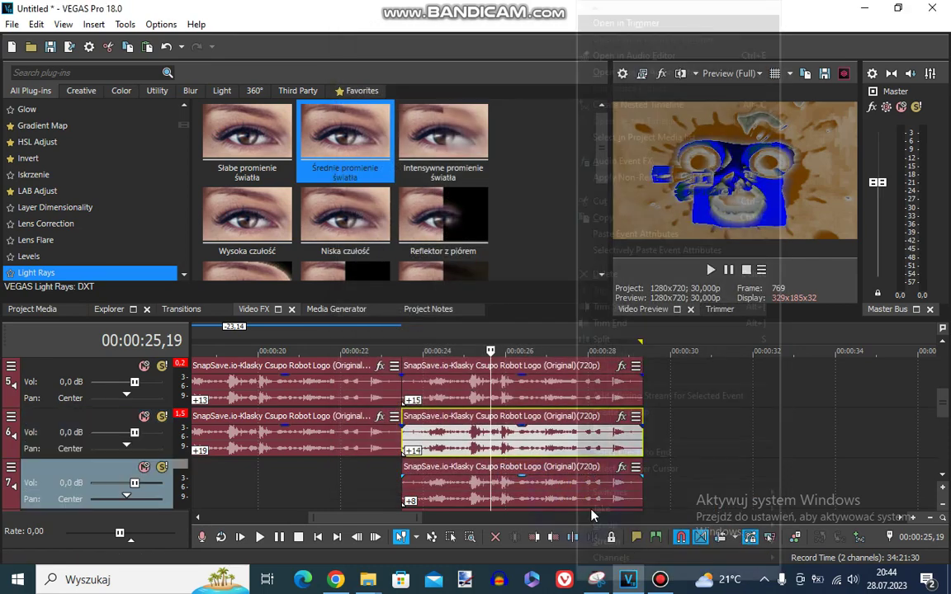
{"action": "left_click", "coordinate": [597, 572]}
{"action": "left_click", "coordinate": [615, 545]}
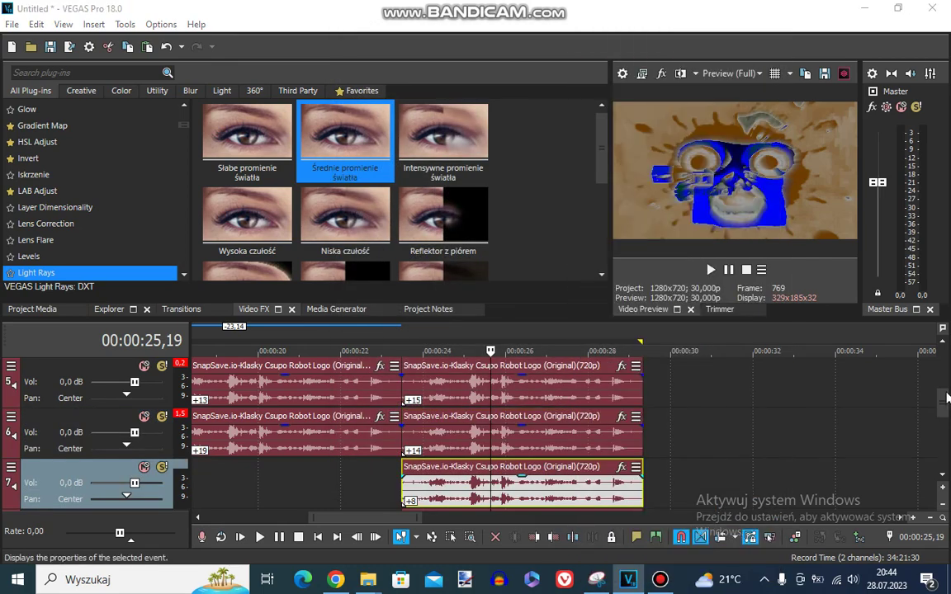
{"action": "key", "text": "Escape"}
- Check the pitch shift properties of the audio event on track 8
{"action": "scroll", "coordinate": [943, 403], "scroll_direction": "down", "scroll_amount": 3}
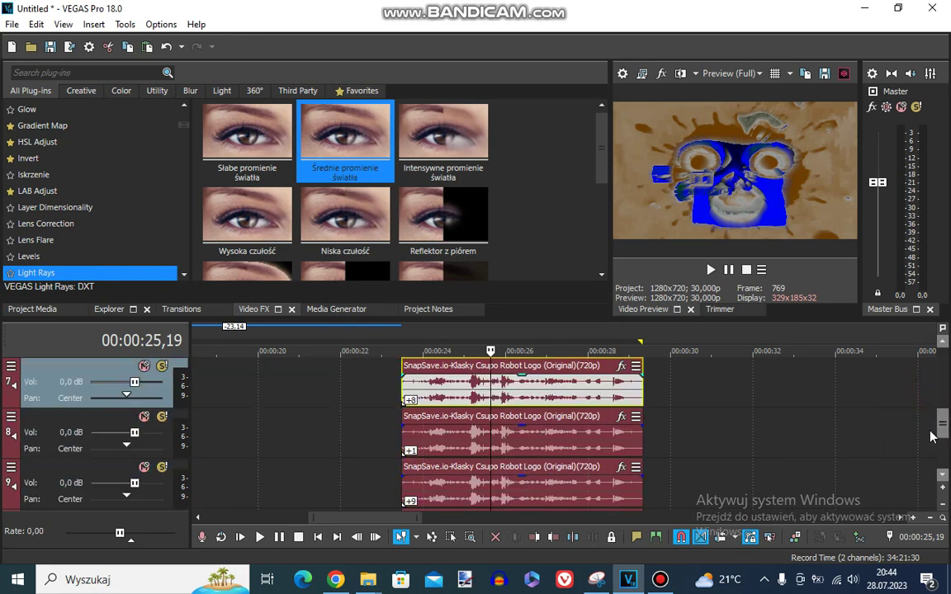
{"action": "right_click", "coordinate": [588, 388]}
{"action": "mouse_move", "coordinate": [606, 564]}
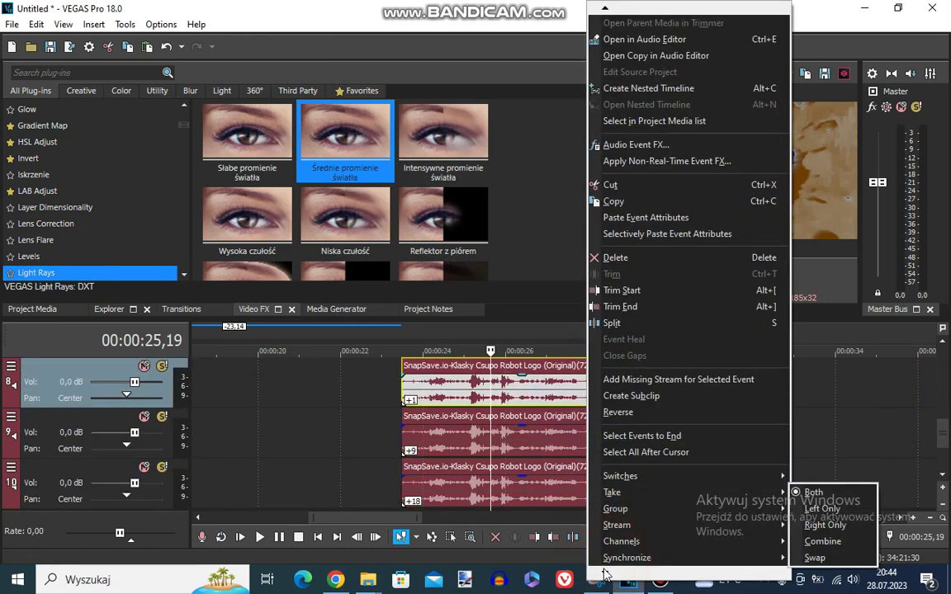
{"action": "left_click", "coordinate": [615, 549]}
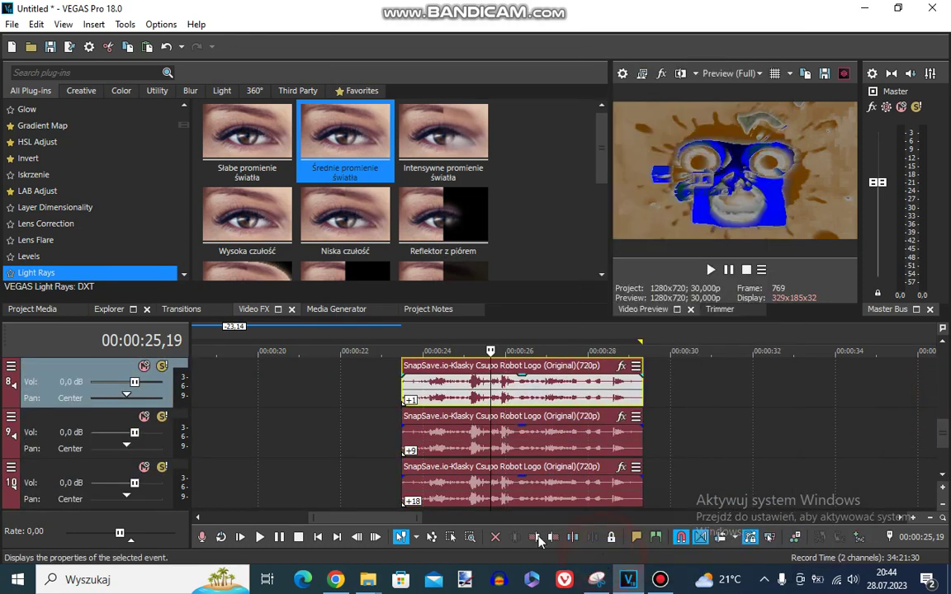
{"action": "key", "text": "Escape"}
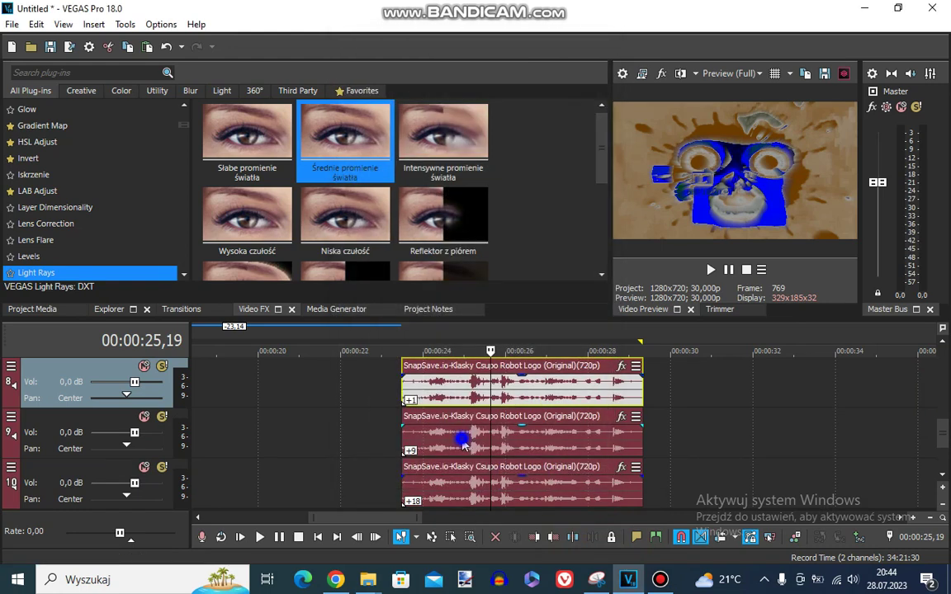
- Check the pitch shift properties of the audio events on tracks 9 and 10
{"action": "right_click", "coordinate": [458, 445]}
{"action": "mouse_move", "coordinate": [476, 573]}
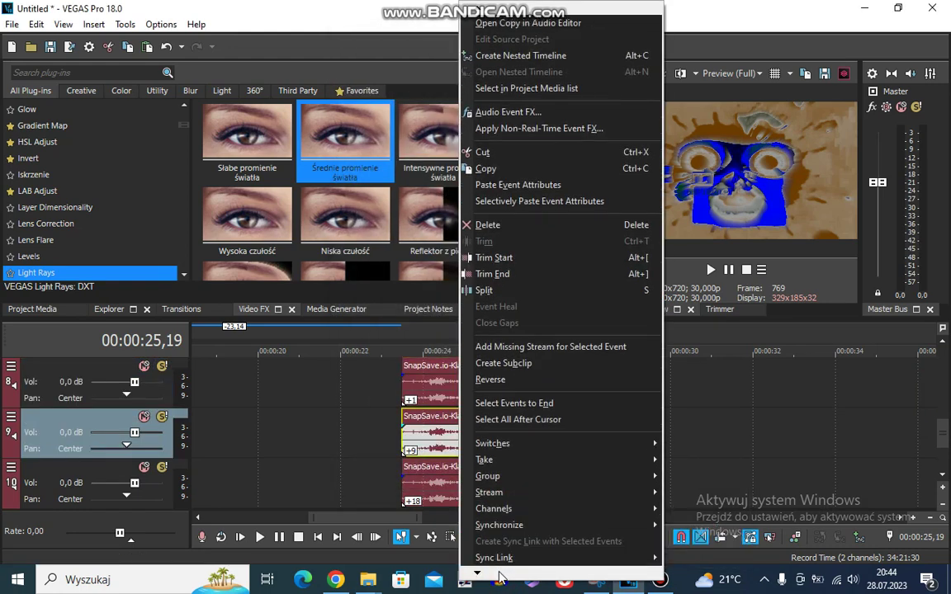
{"action": "left_click", "coordinate": [501, 553]}
{"action": "key", "text": "Escape"}
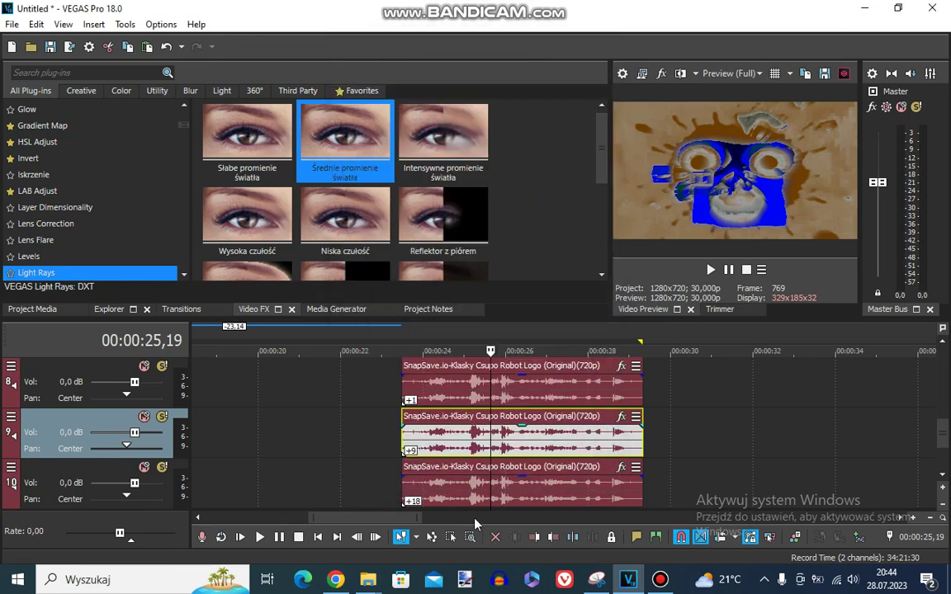
{"action": "right_click", "coordinate": [477, 491]}
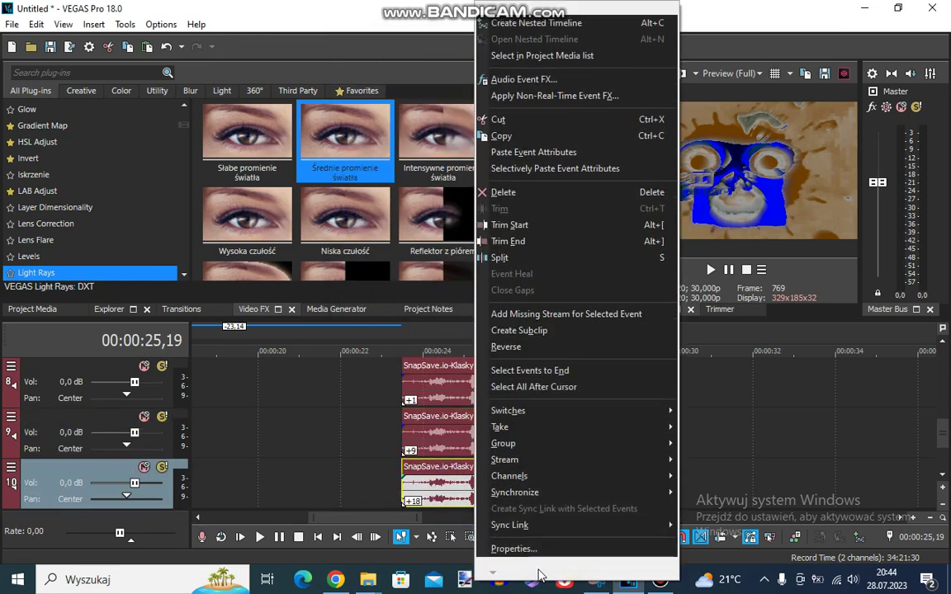
{"action": "left_click", "coordinate": [537, 559]}
{"action": "key", "text": "Escape"}
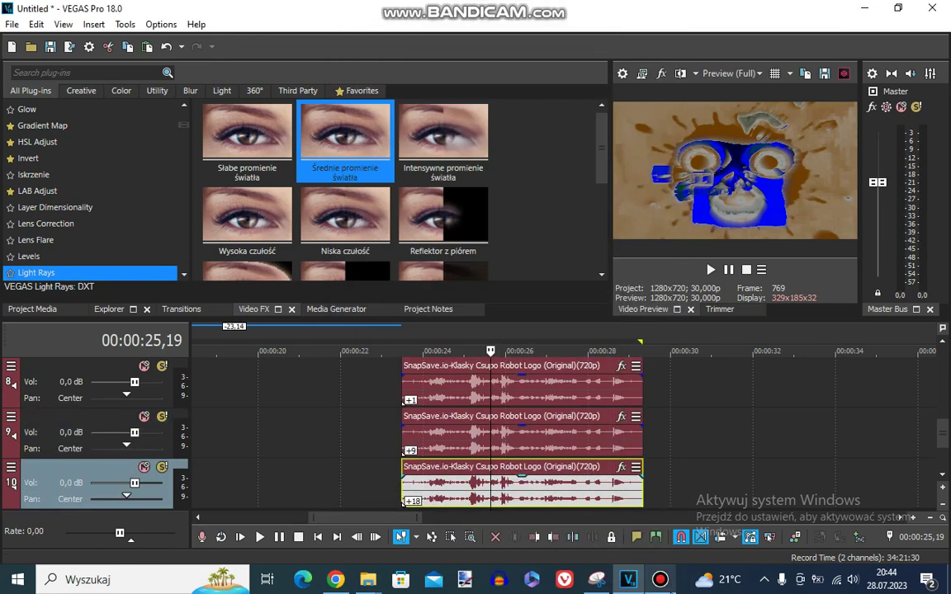